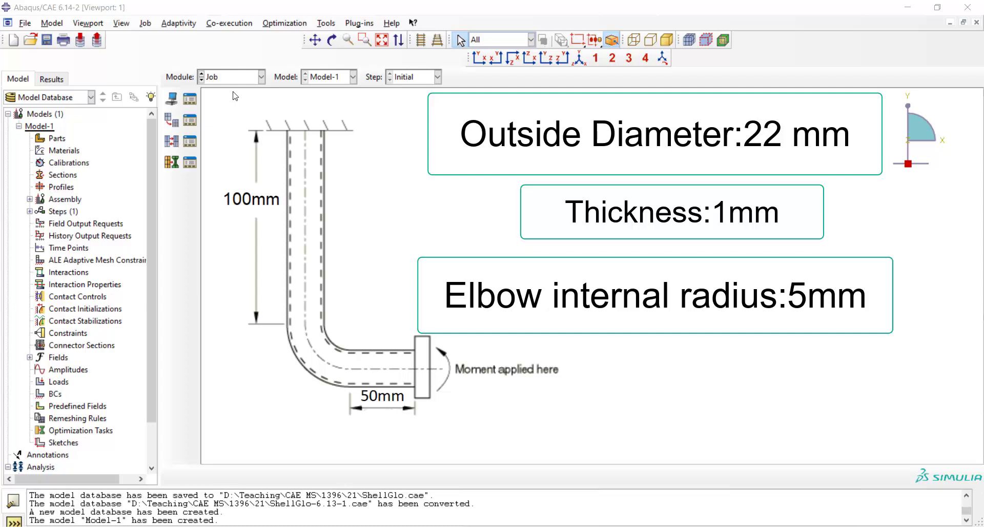
Create a part named Shell as a 3D deformable shell with a Sweep base feature.
click(235, 95)
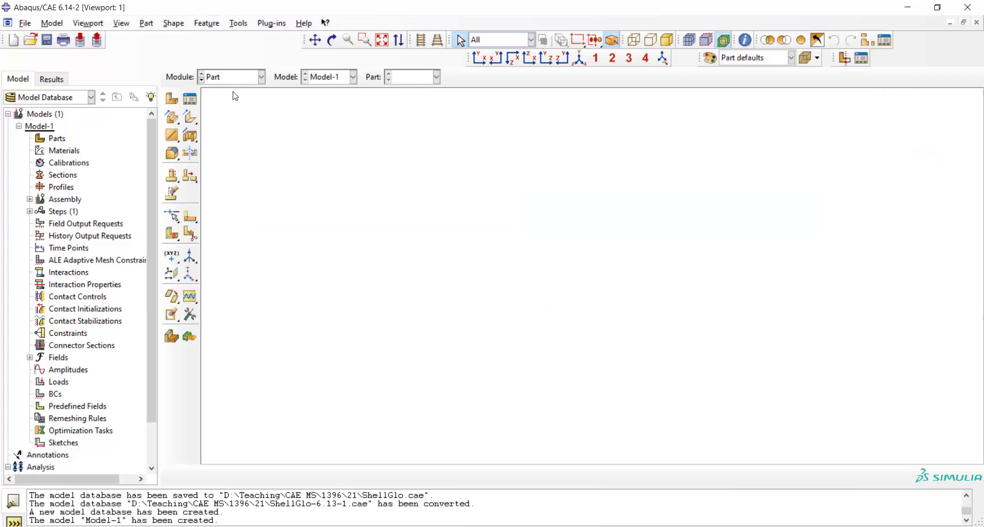
click(171, 99)
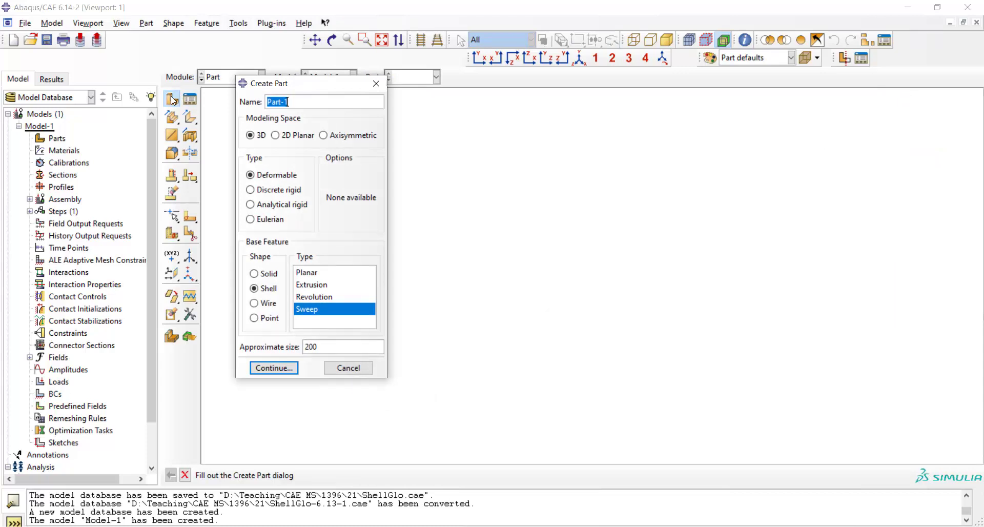
text(Shell)
click(314, 299)
click(313, 310)
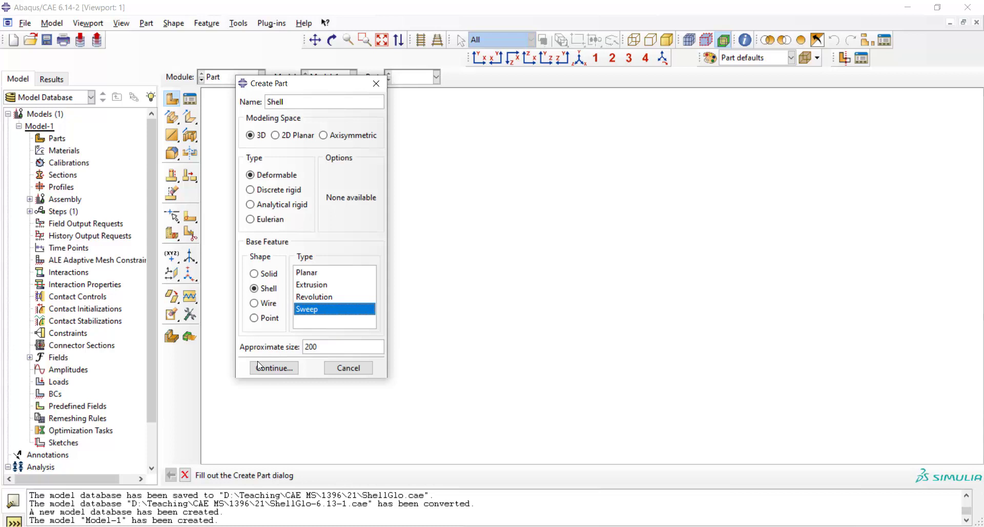
click(272, 368)
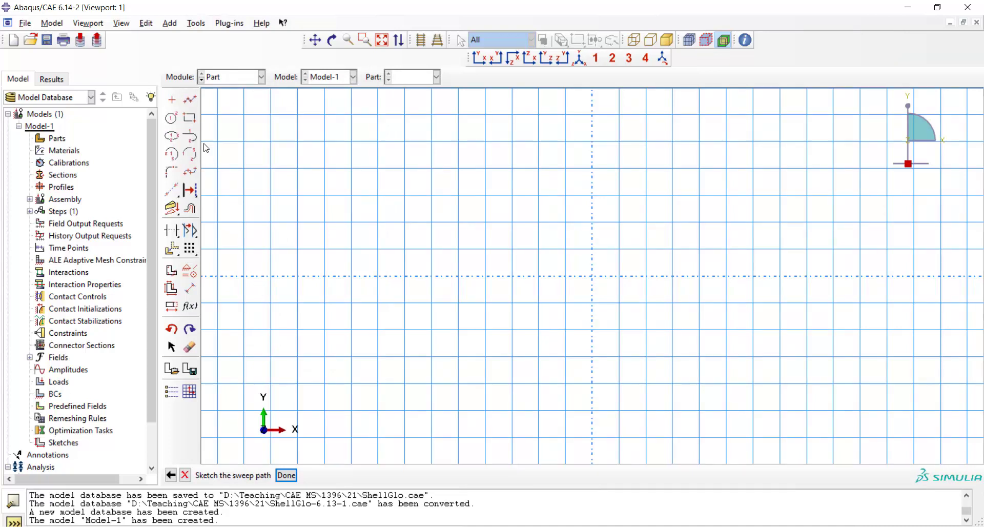
Draw a horizontal line and a vertical line from the origin, rounding their corner with a 16 fillet.
click(189, 103)
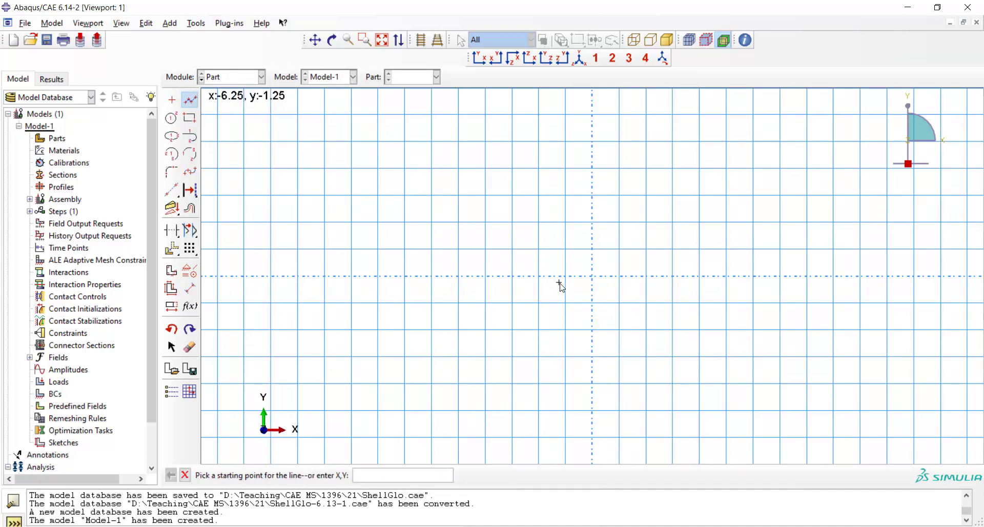
scroll(422, 282, down, 1)
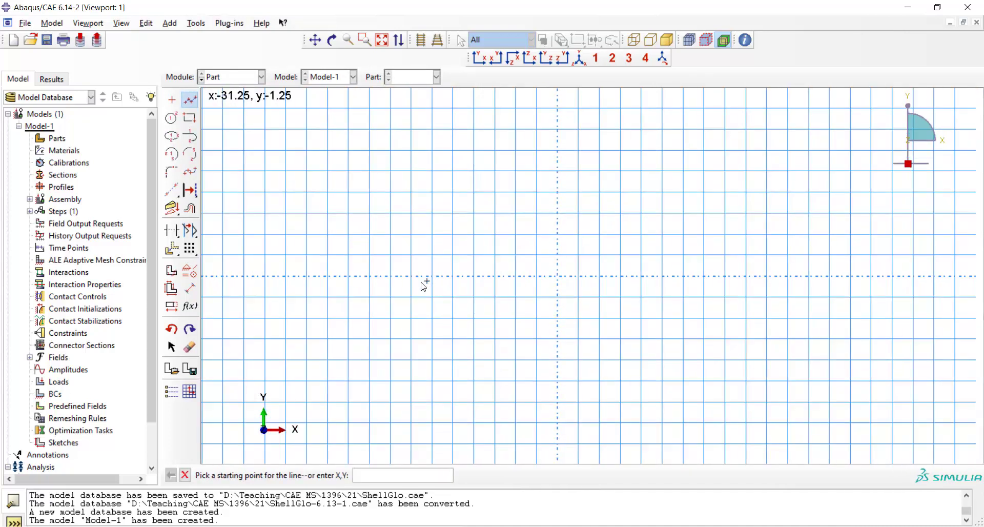
click(558, 276)
click(814, 276)
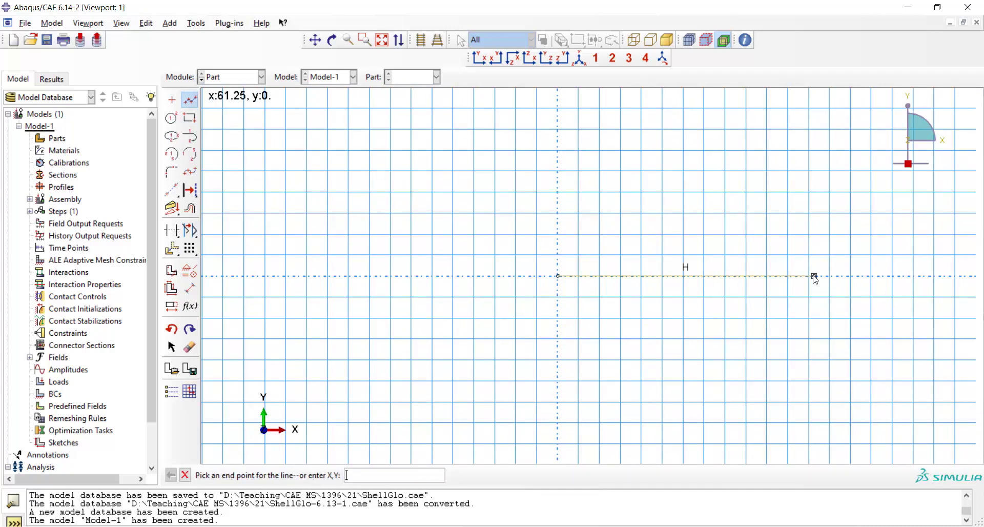
click(814, 386)
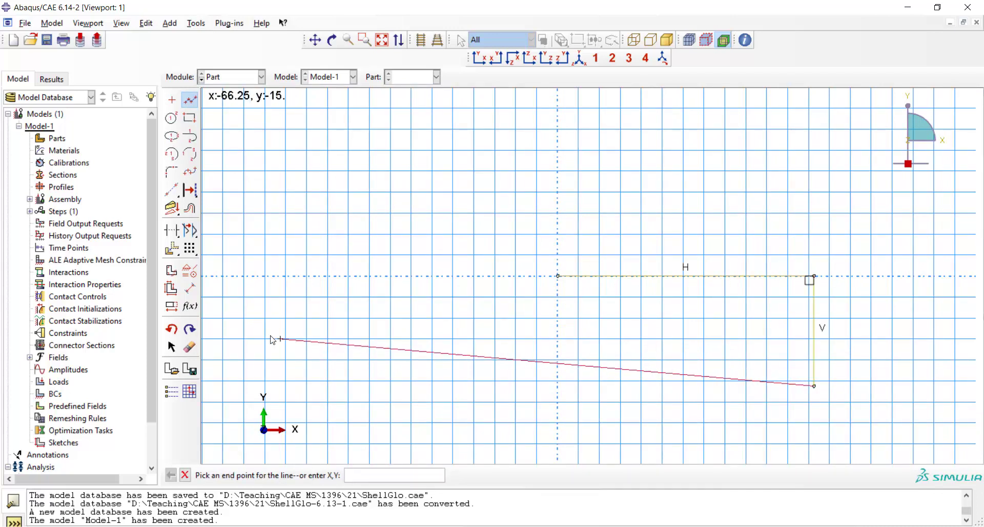
click(190, 288)
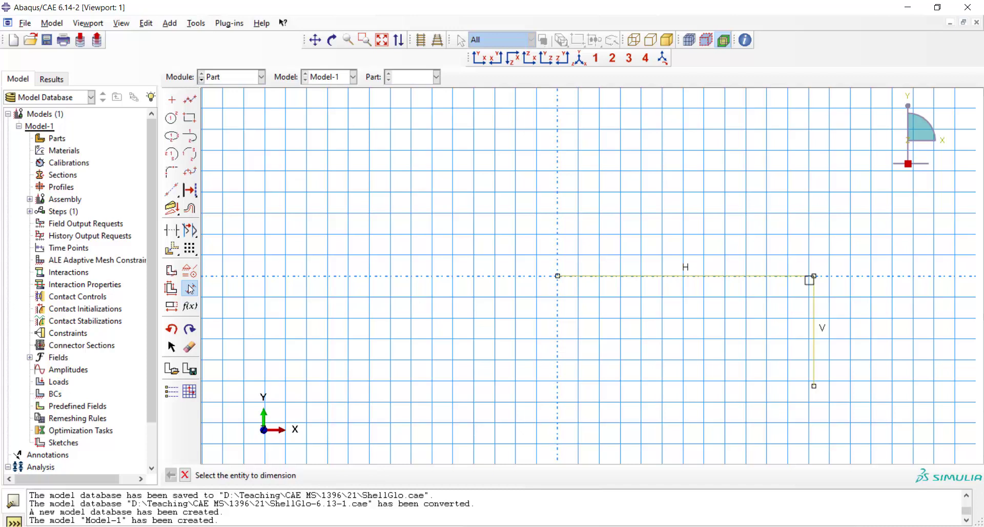
click(171, 172)
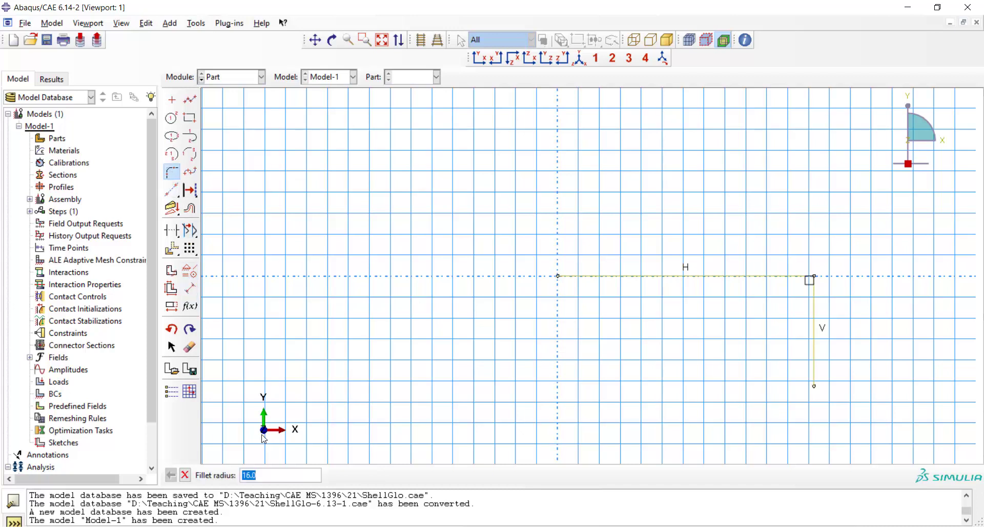
key(Return)
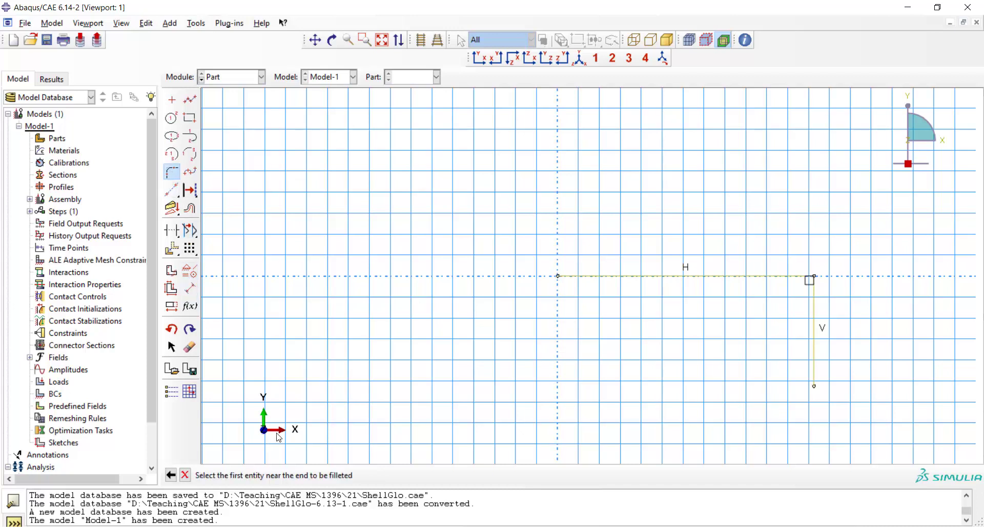
click(775, 277)
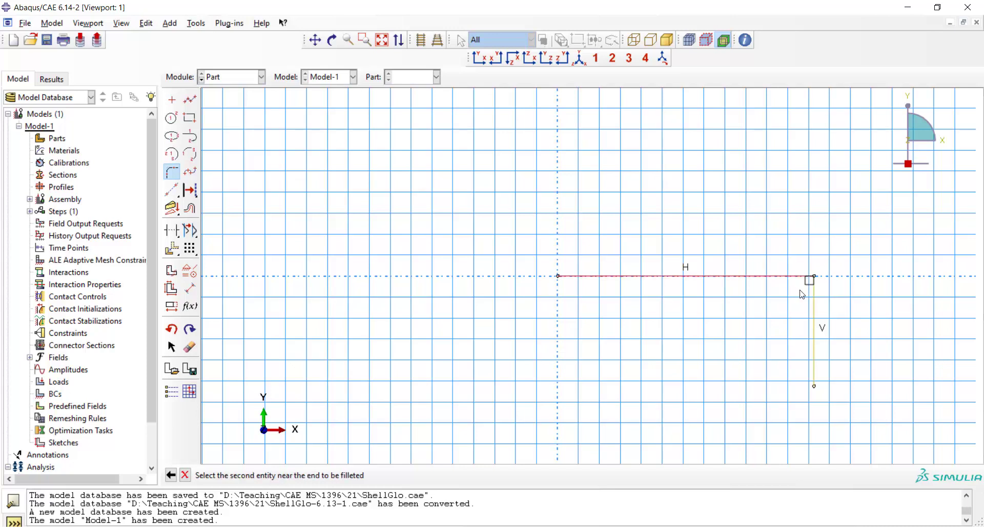
click(813, 296)
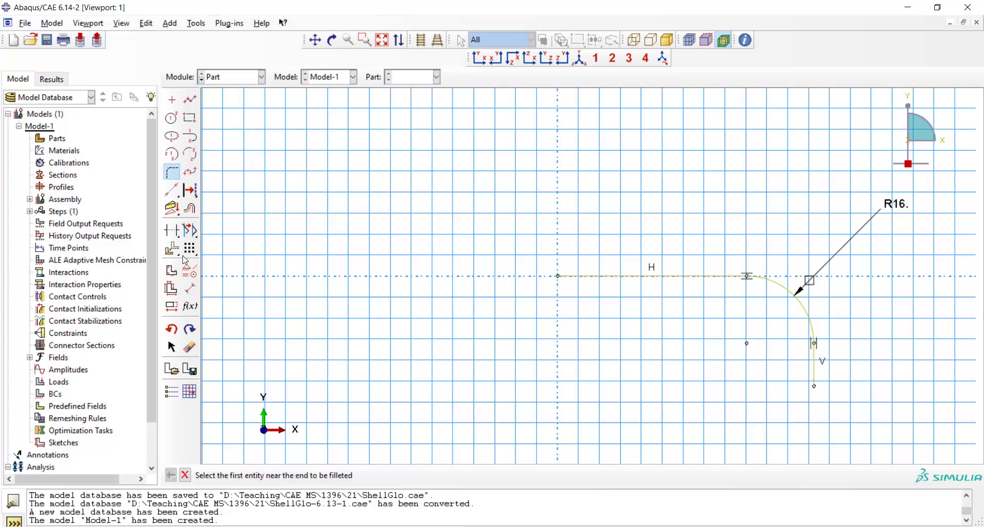
Dimension the sweep path as 116 horizontally and 66 vertically.
click(190, 288)
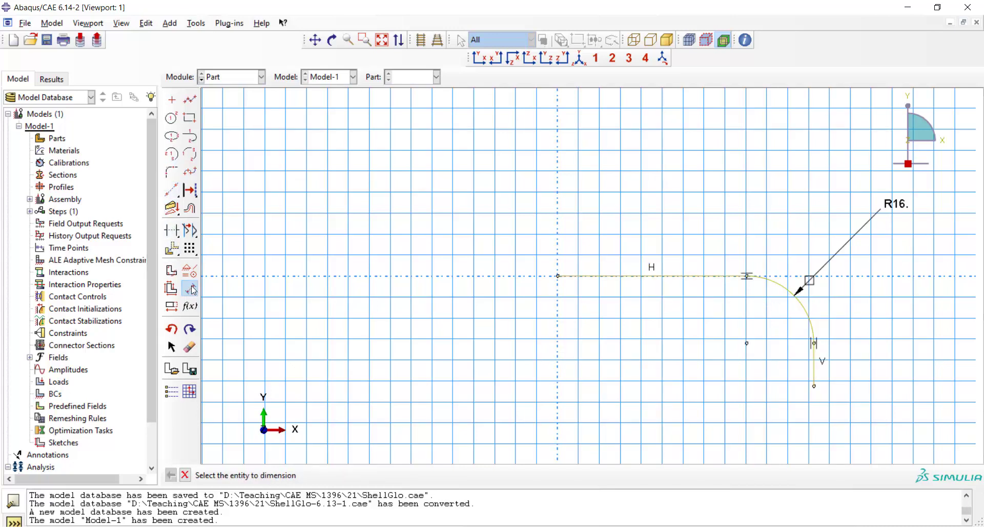
click(557, 277)
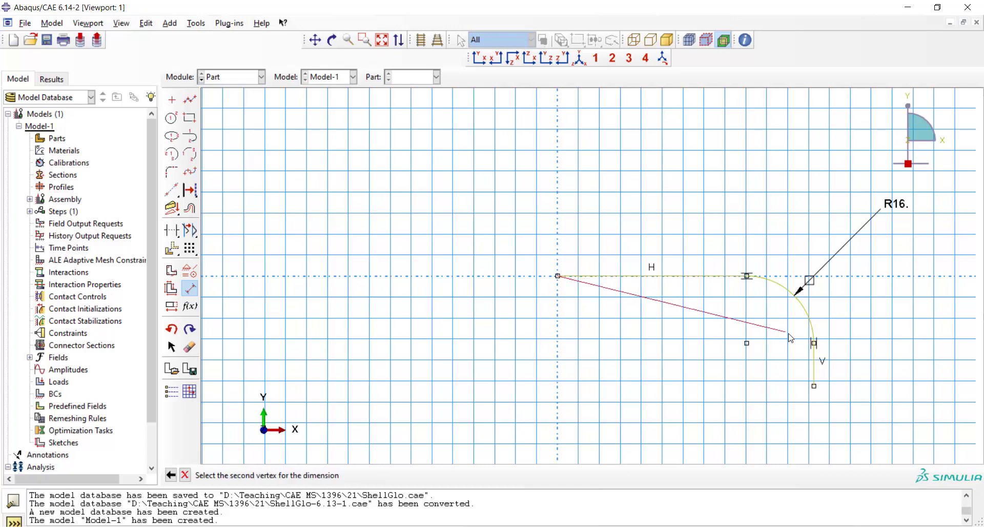
click(814, 342)
click(760, 219)
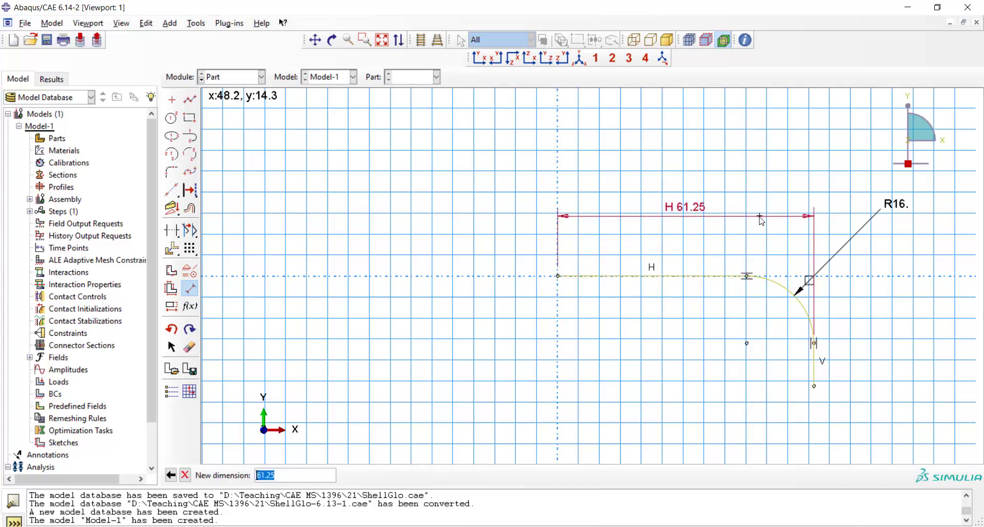
text(116)
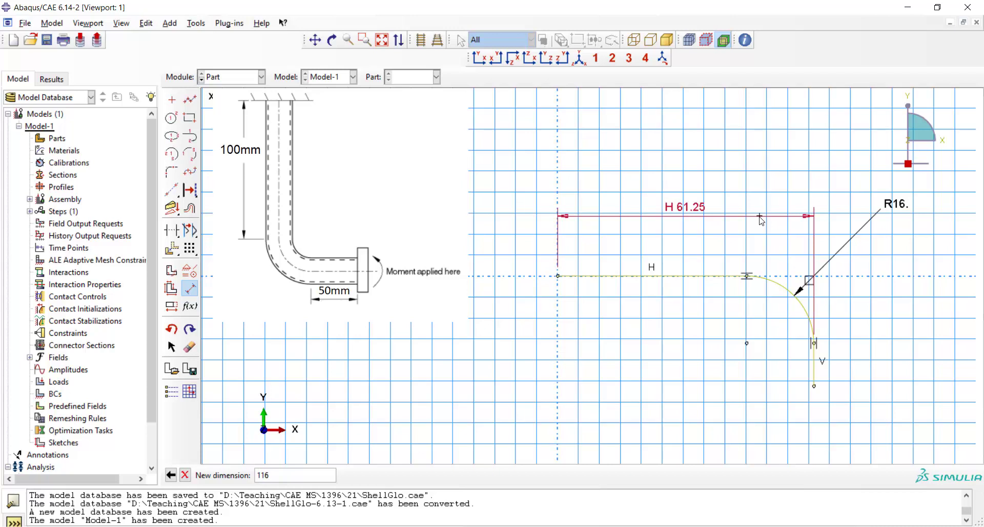
key(Return)
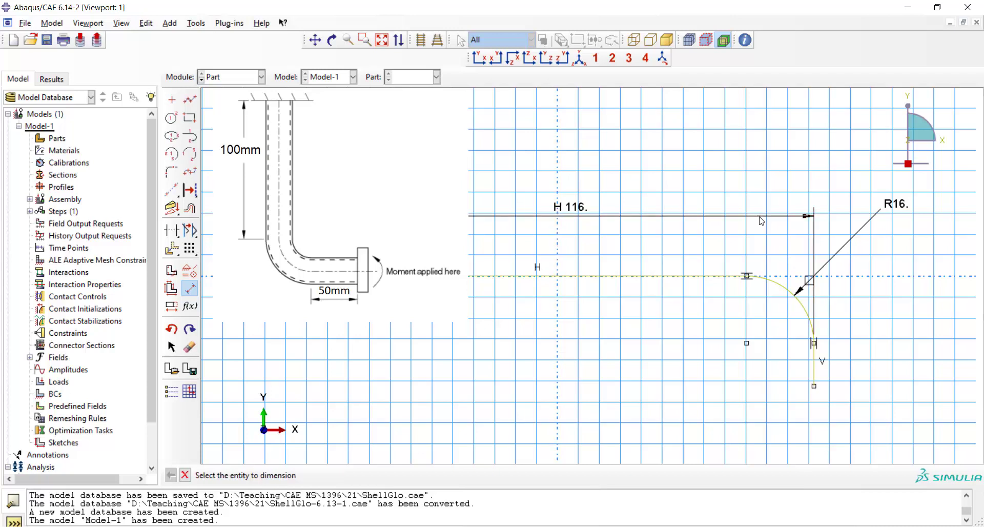
click(814, 385)
click(747, 276)
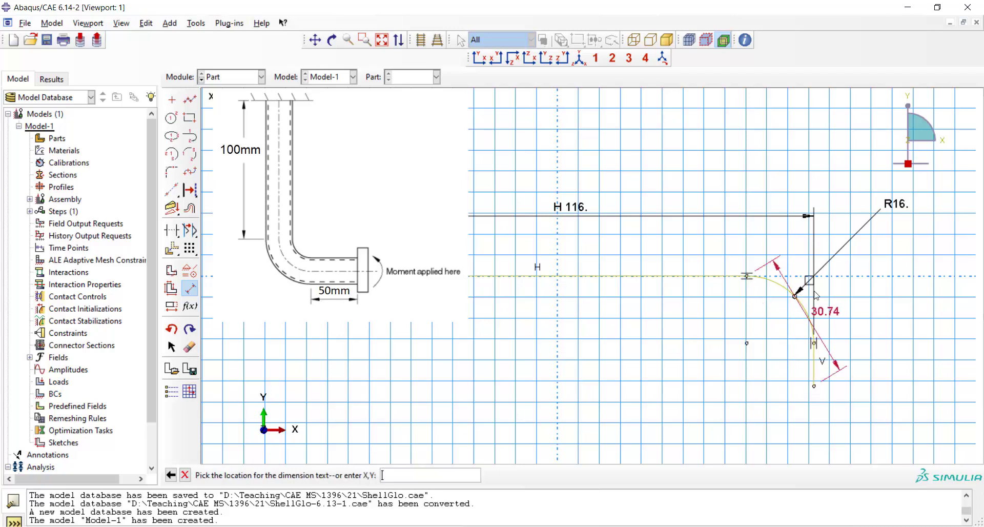
click(853, 302)
text(66)
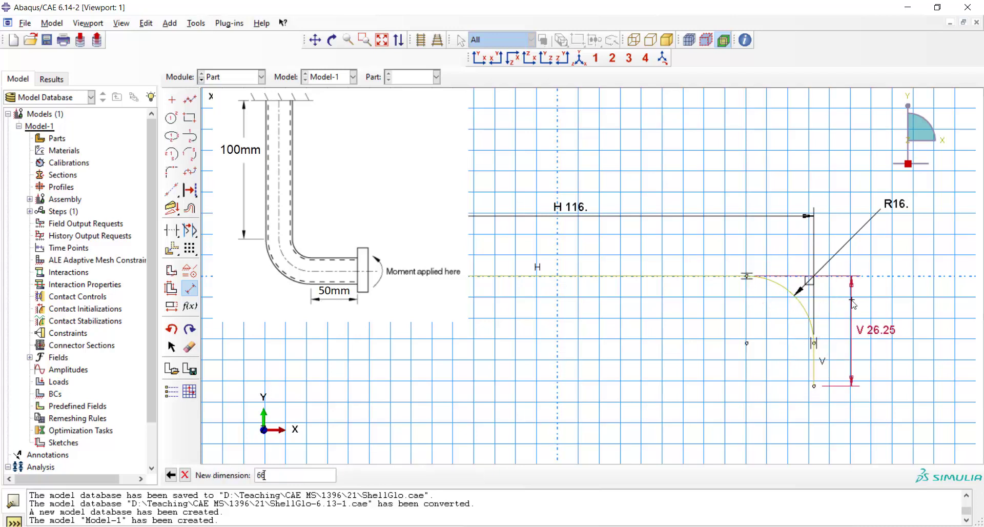
key(Return)
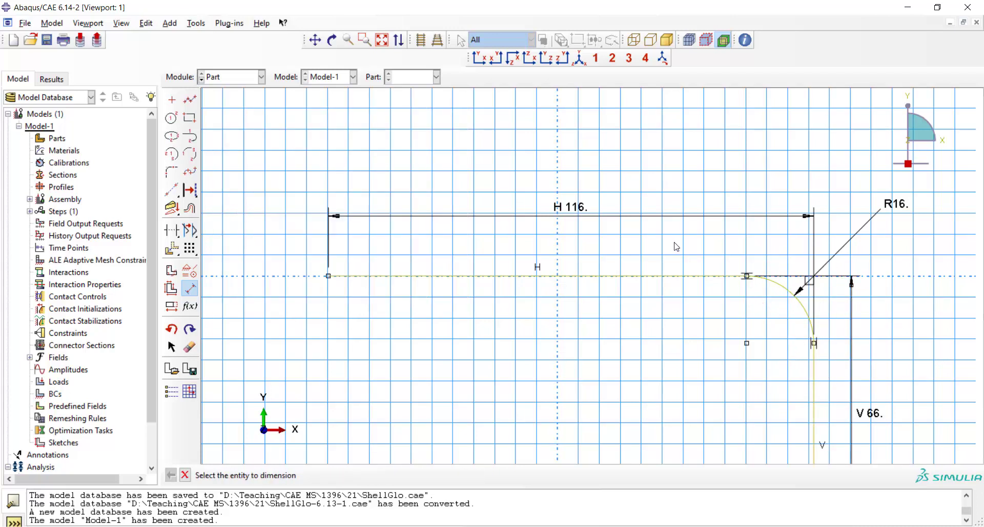
scroll(671, 246, down, 1)
scroll(672, 247, down, 2)
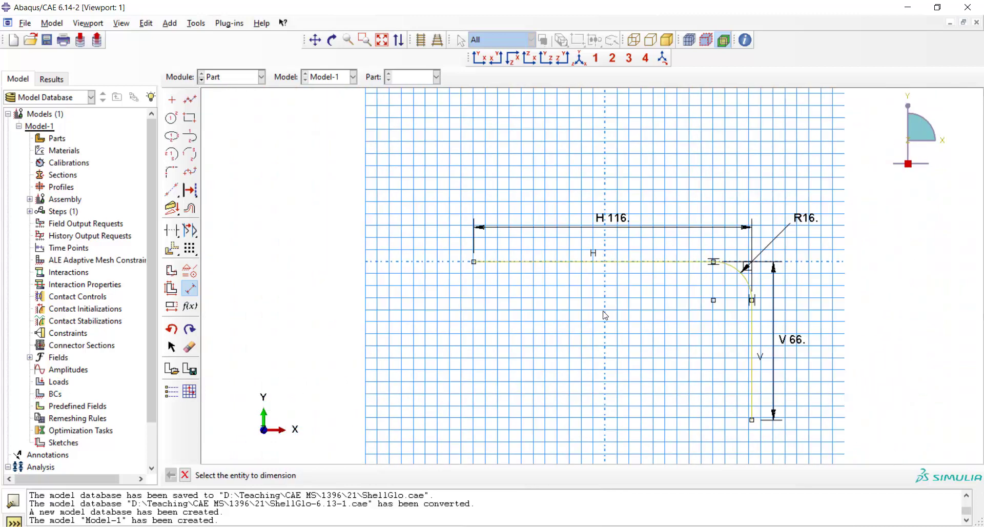
click(185, 476)
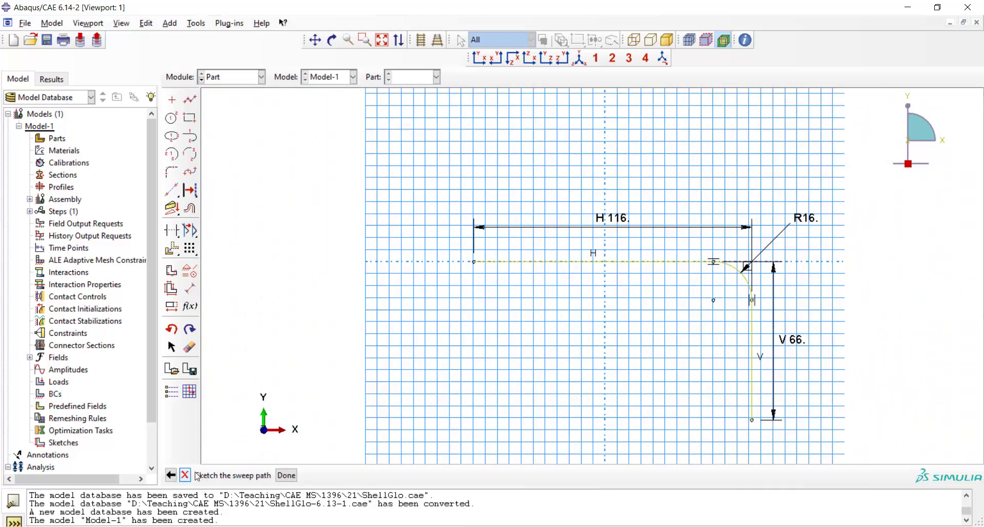
Sketch a radius 10.5 semicircular section centred at the origin and sweep it into the shell.
click(286, 475)
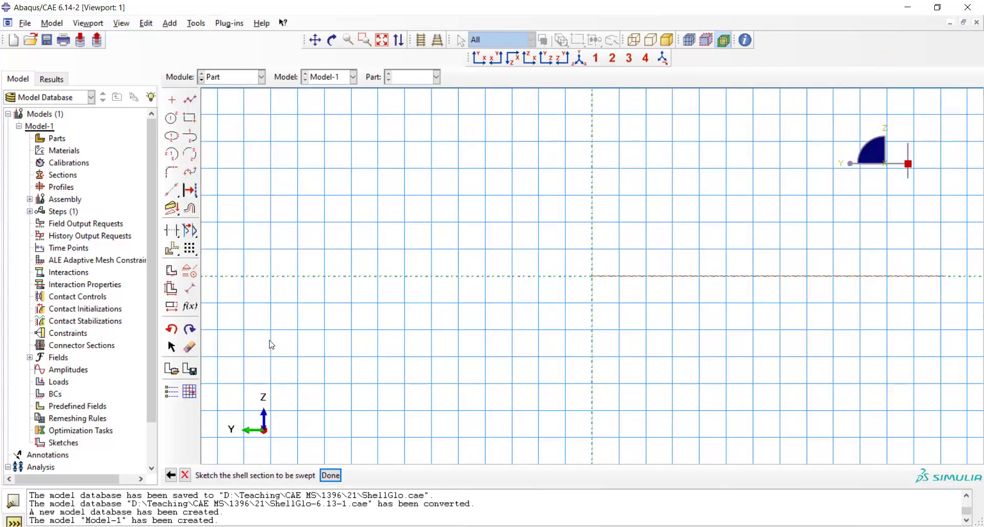
click(171, 155)
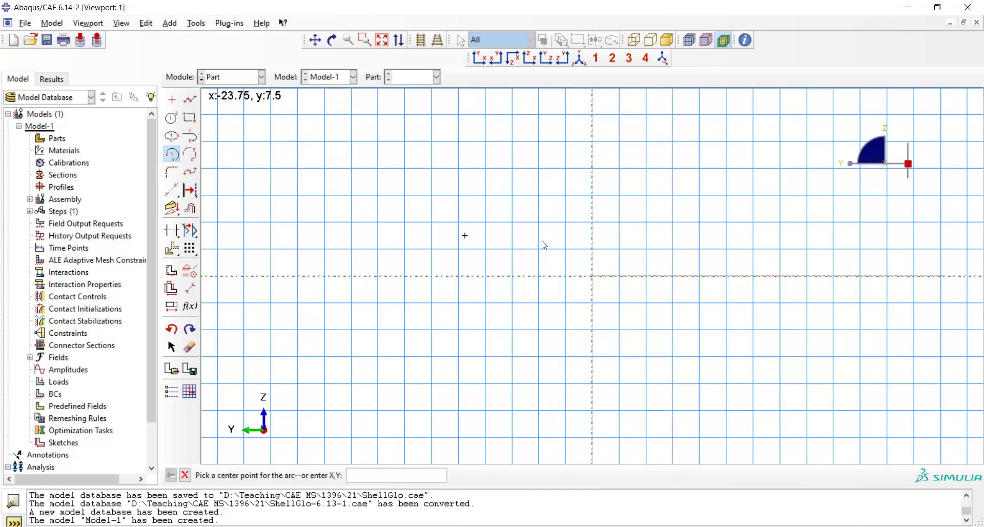
click(592, 277)
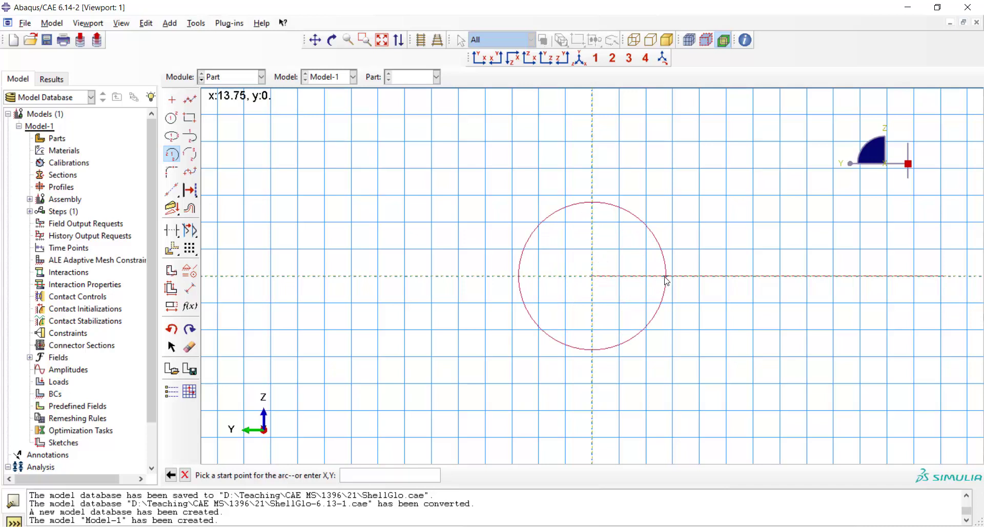
text(10.5)
key(Return)
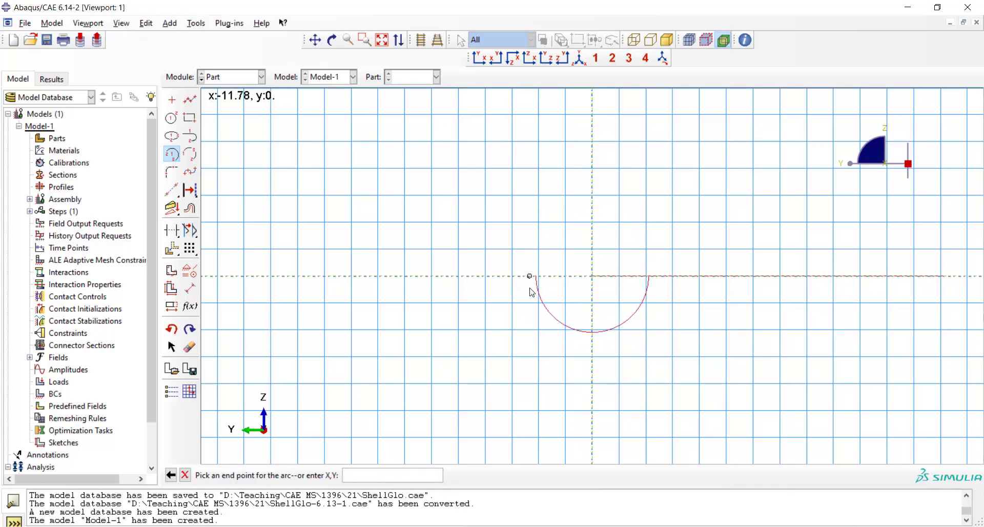
text(-10.5)
key(Return)
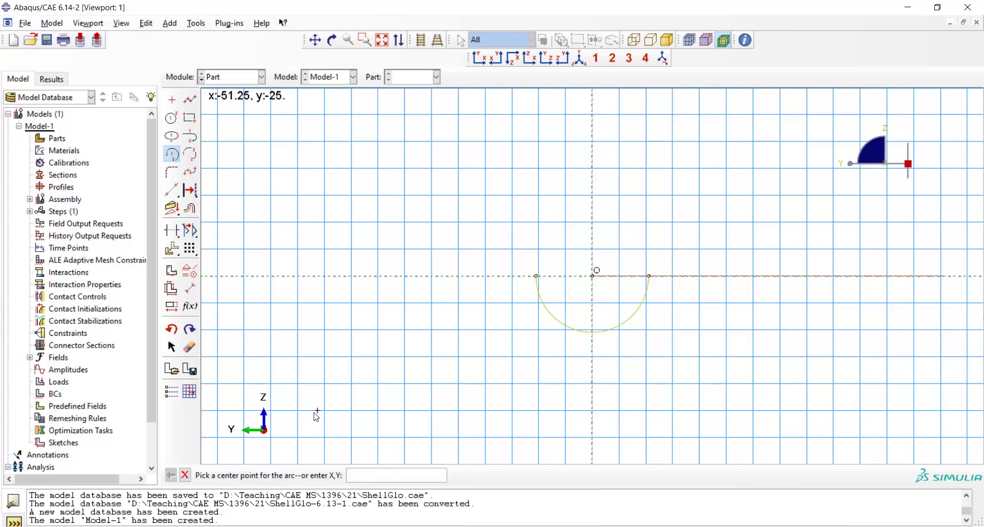
key(Escape)
click(322, 475)
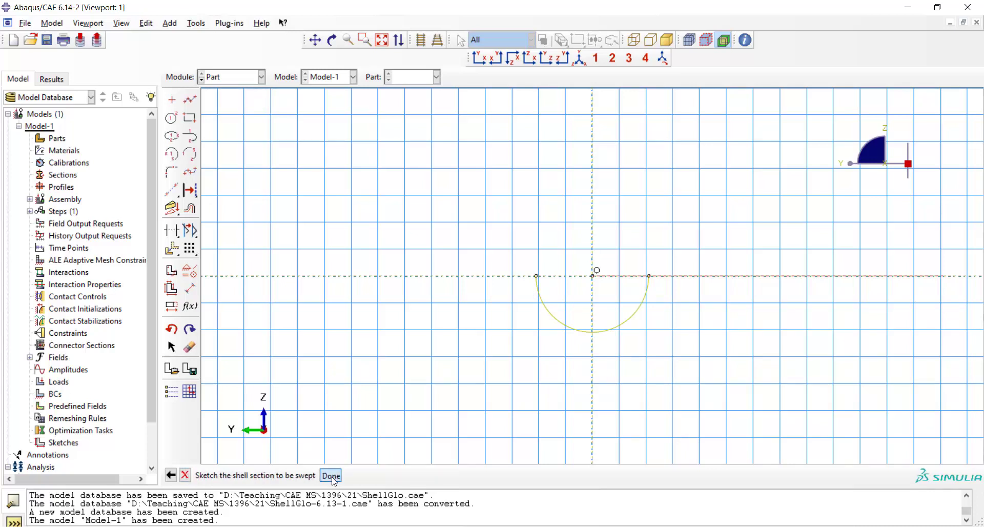
Orbit the swept half-tube elbow to inspect it end-on.
click(332, 40)
drag(566, 328, 623, 238)
drag(549, 308, 594, 322)
key(Escape)
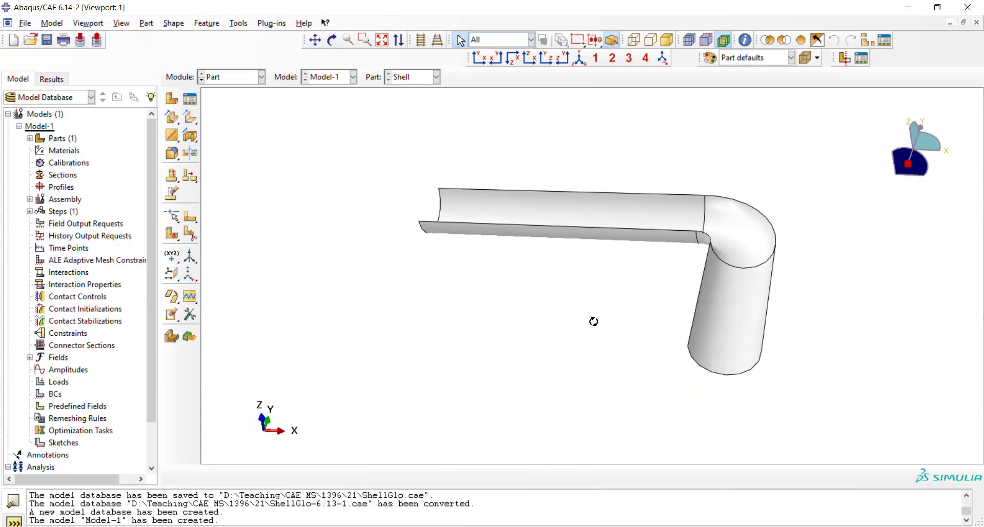
In the Property module, create elastic material Steel with Young's modulus 2e5 and Poisson's ratio 0.3.
click(229, 80)
click(226, 103)
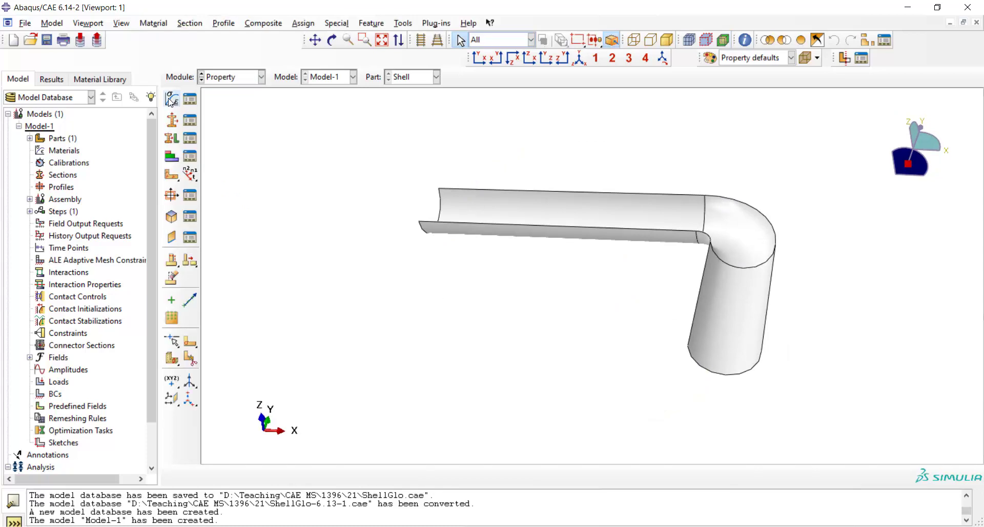
click(171, 98)
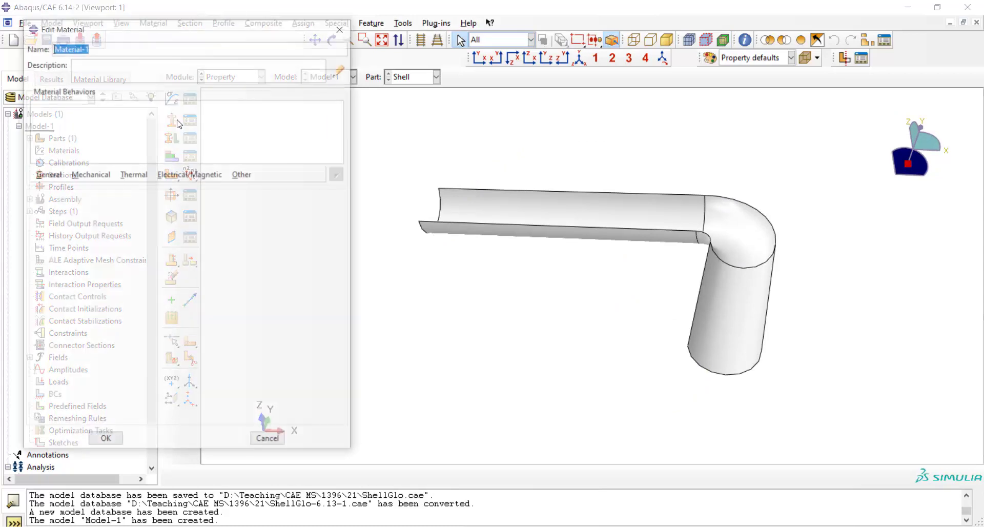
click(91, 175)
click(251, 188)
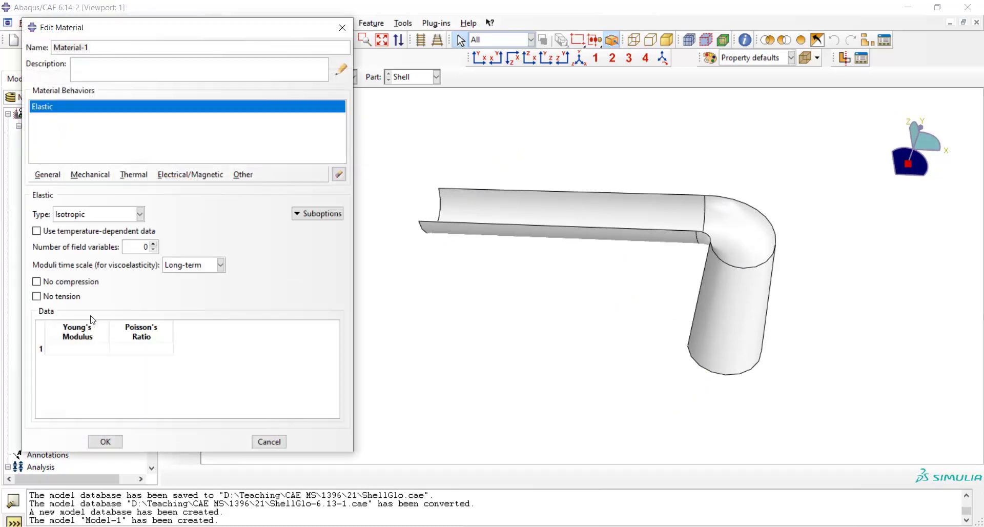
click(78, 348)
text(2e5)
click(134, 349)
text(0.3)
triple_click(87, 47)
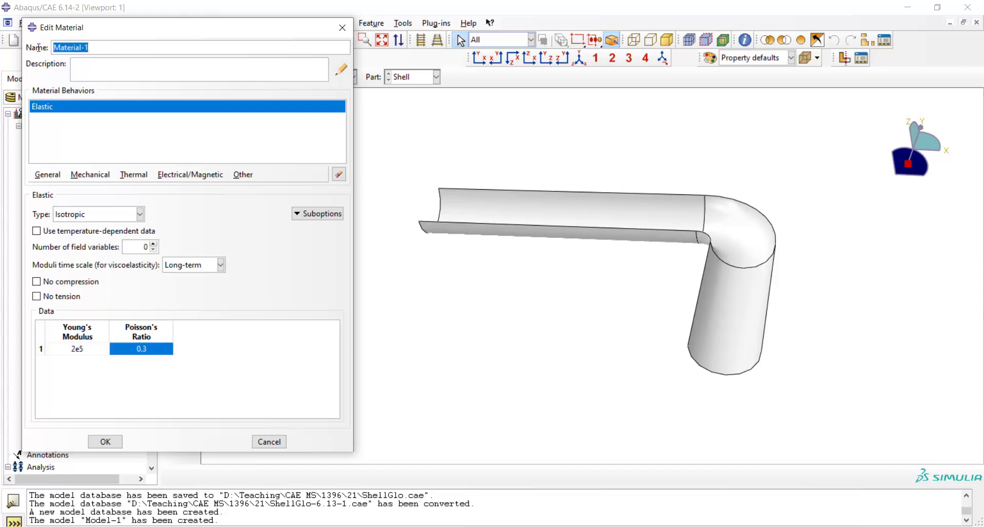
text(Steel)
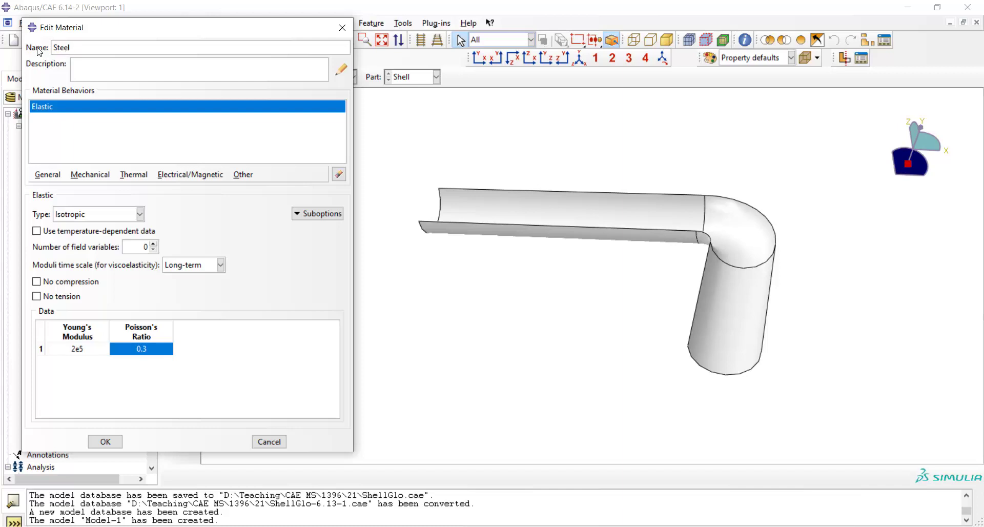
click(105, 441)
Create homogeneous shell section Section-1 of Steel with a thickness of 1.
click(172, 120)
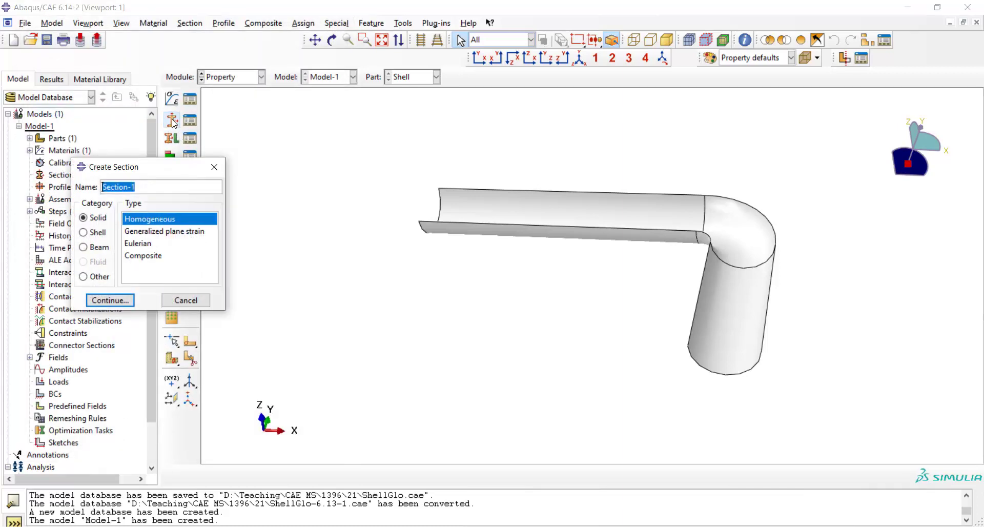
click(98, 232)
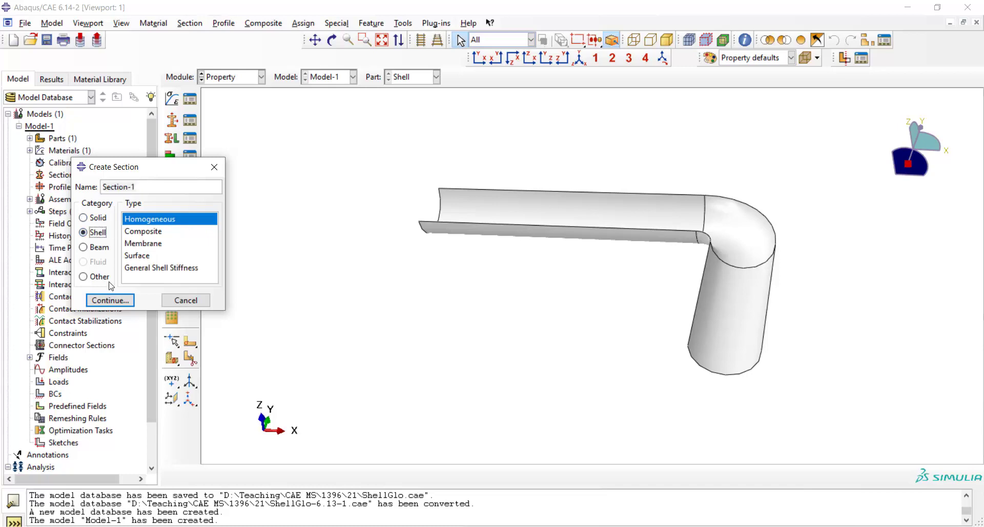
click(110, 300)
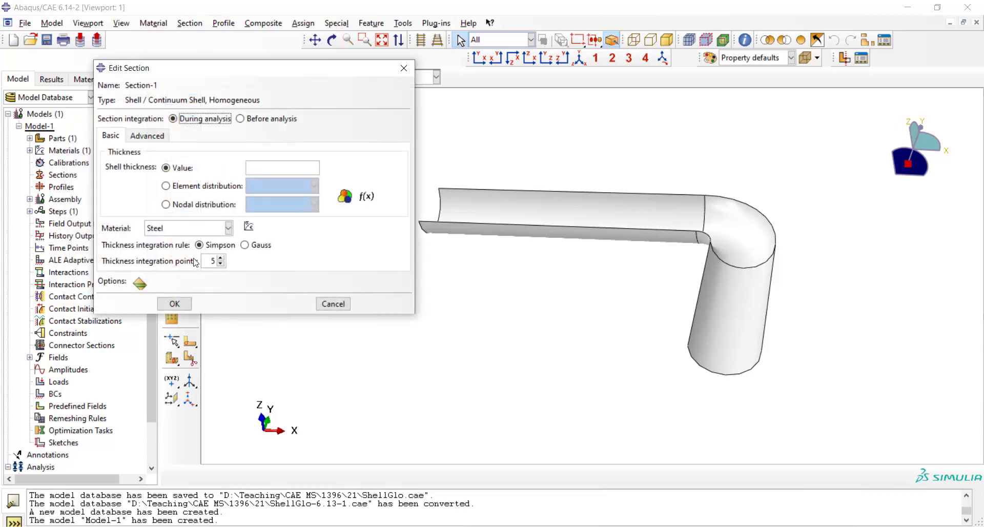
click(276, 164)
text(1)
Save Section-1 and assign it to the channel, elbow and pipe faces of the shell.
click(174, 304)
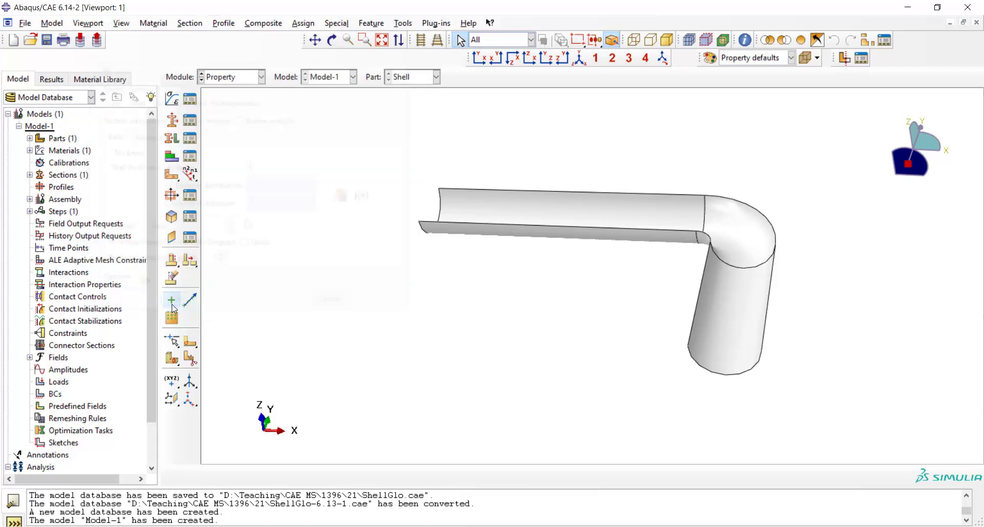
click(171, 139)
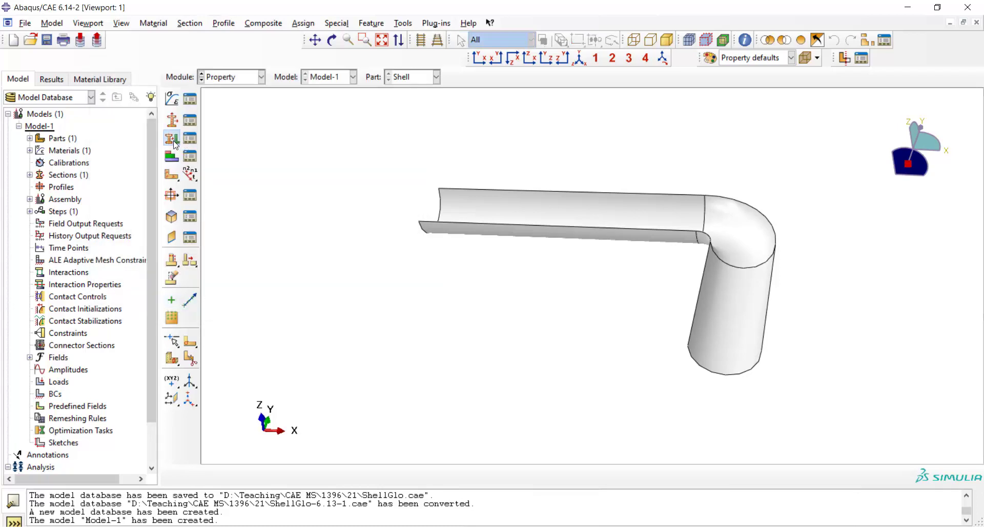
click(578, 234)
shift+drag(868, 166, 580, 361)
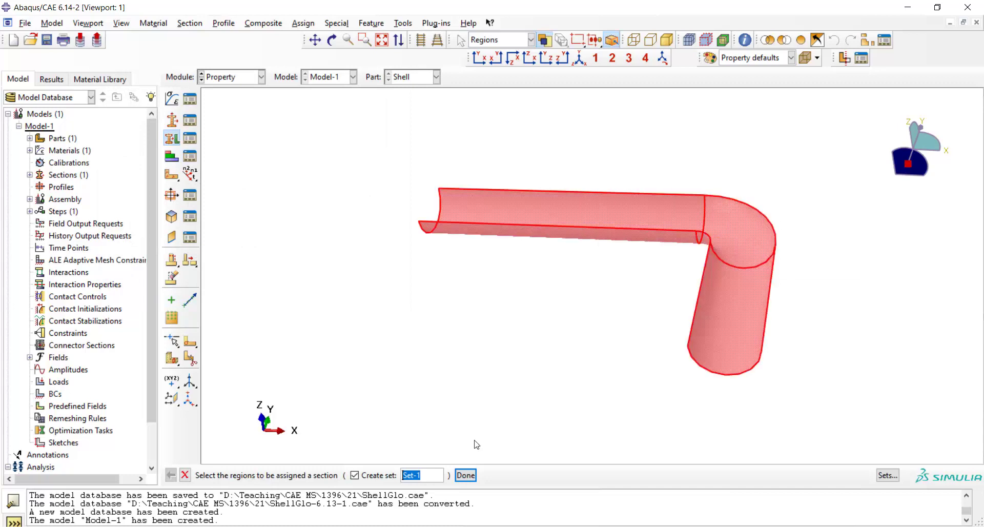
click(465, 476)
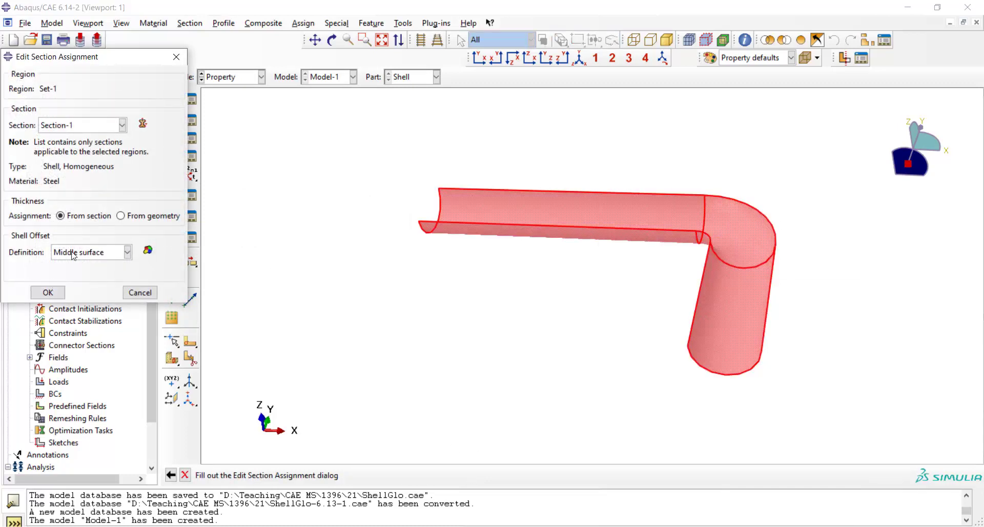
click(48, 291)
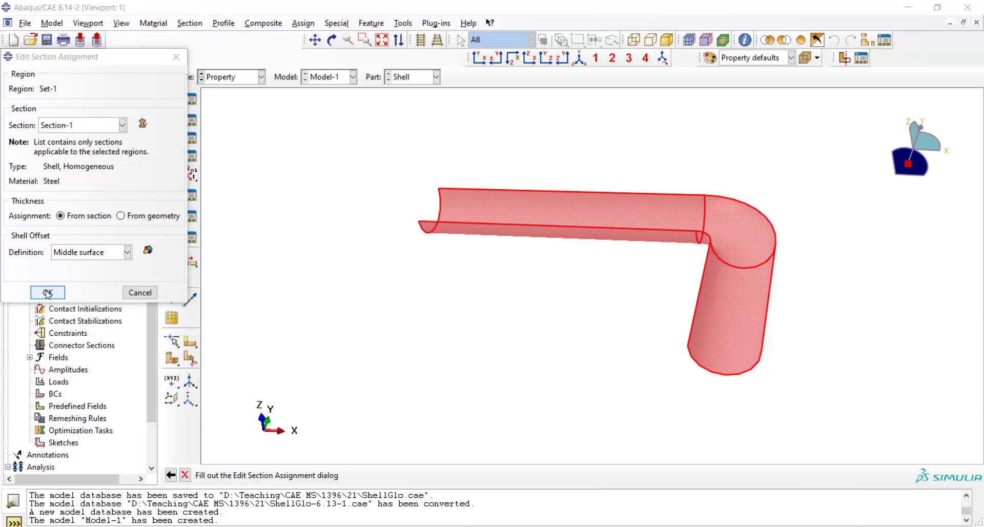
In the Assembly module, add an independent instance of the Shell part.
click(233, 77)
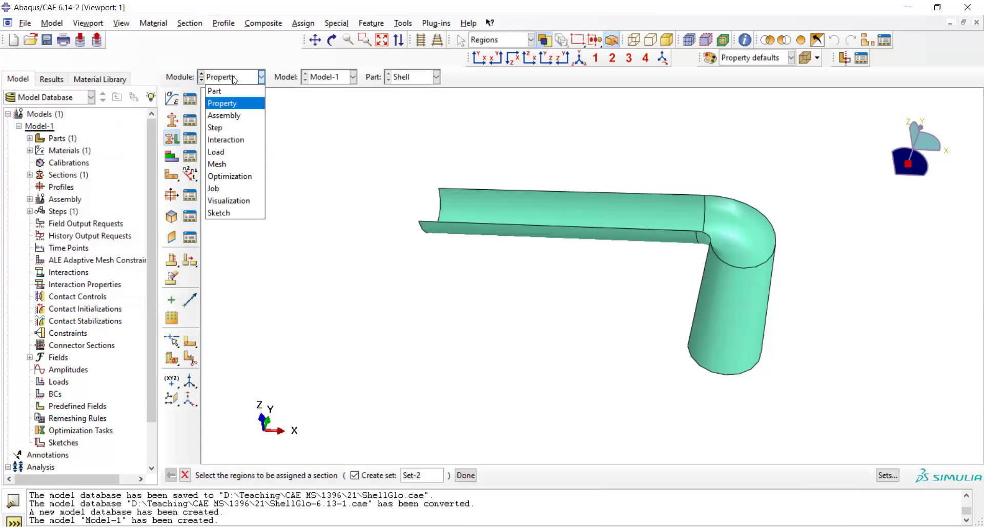
click(226, 115)
click(172, 98)
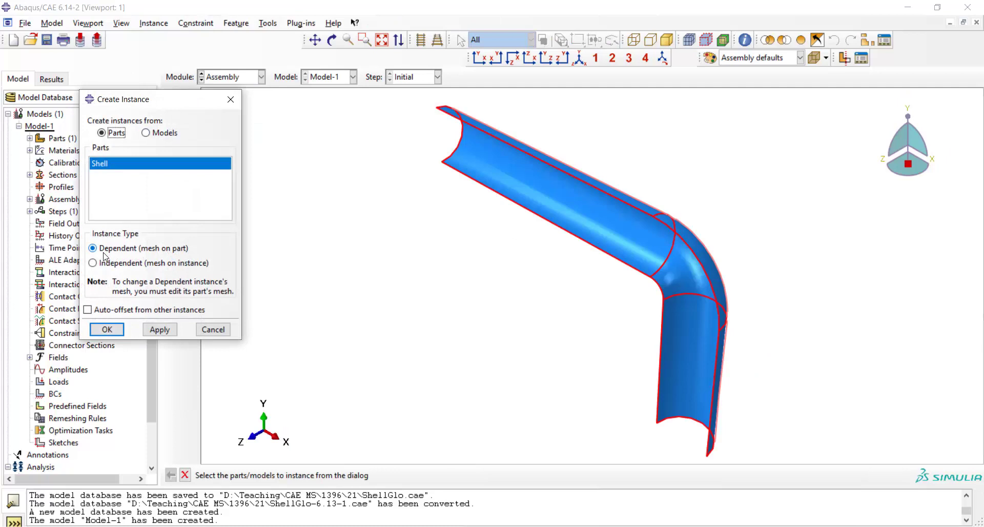
click(103, 263)
click(106, 329)
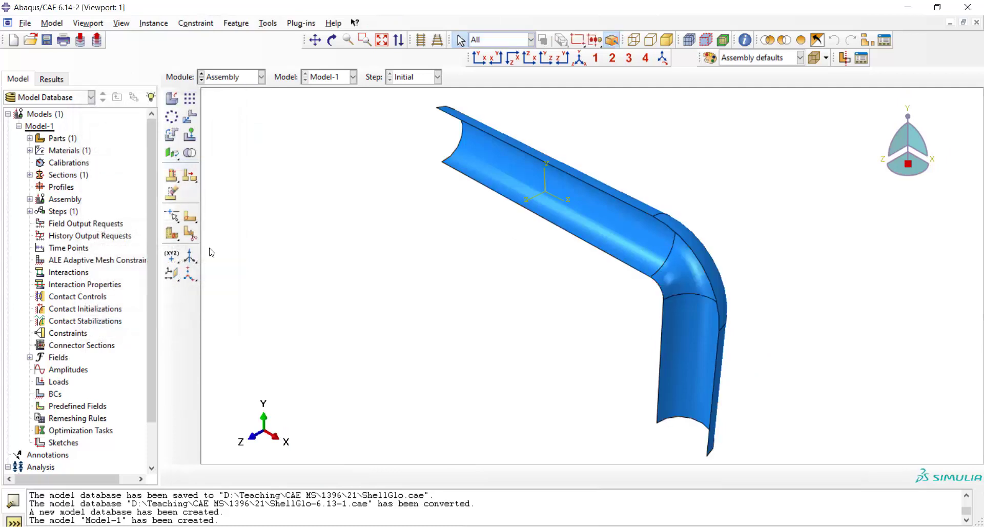
Create Static, General step Step-1 with Nlgeom on and an initial increment of 0.2.
click(229, 76)
click(226, 125)
click(172, 99)
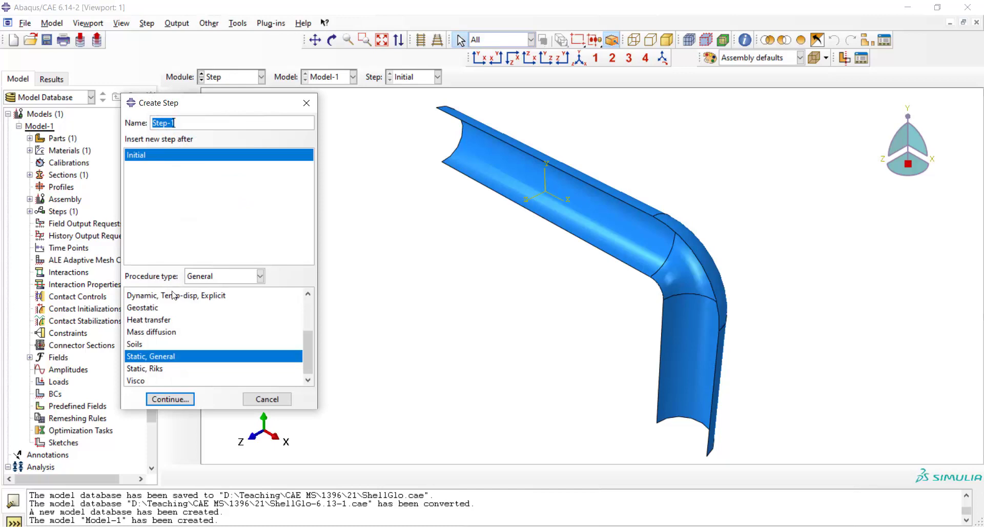
click(162, 395)
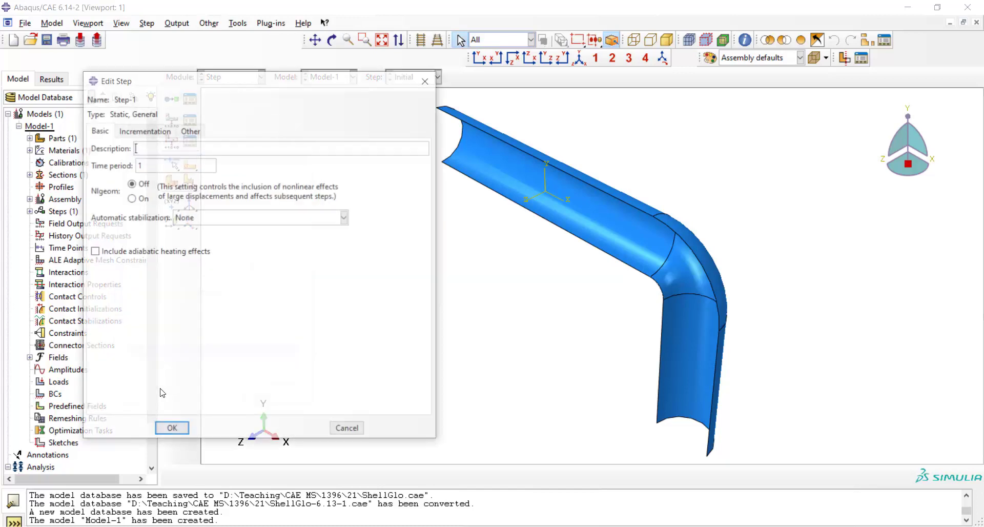
click(132, 199)
click(134, 134)
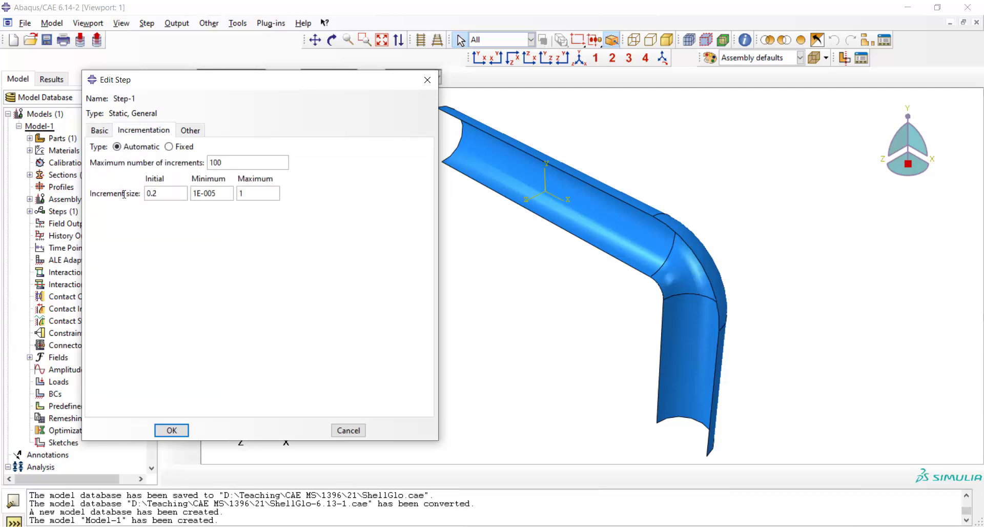
click(172, 430)
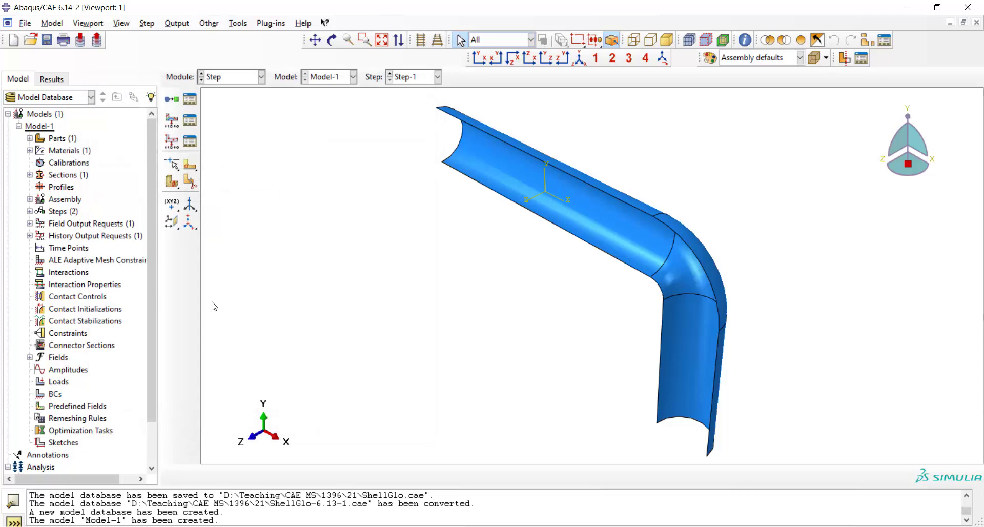
Switch the Module list to Interaction.
click(235, 78)
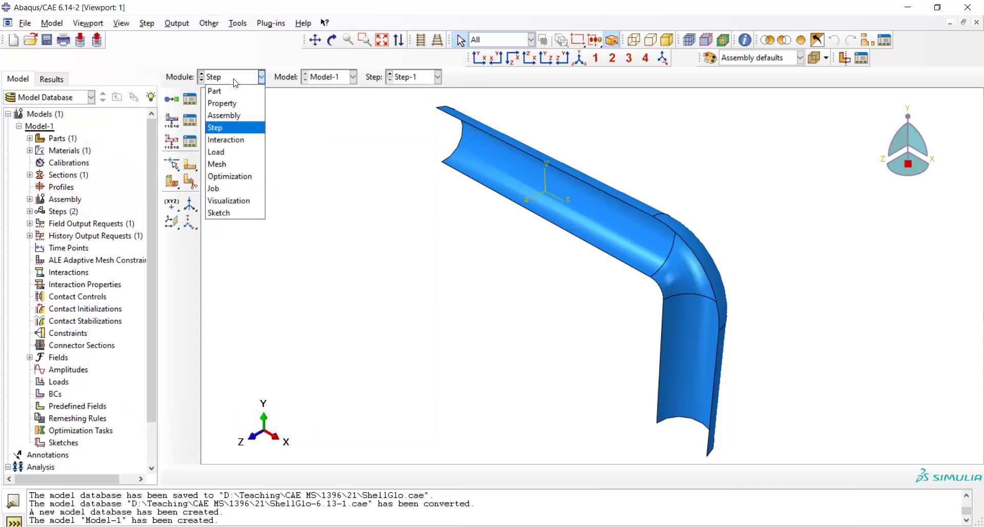
click(252, 141)
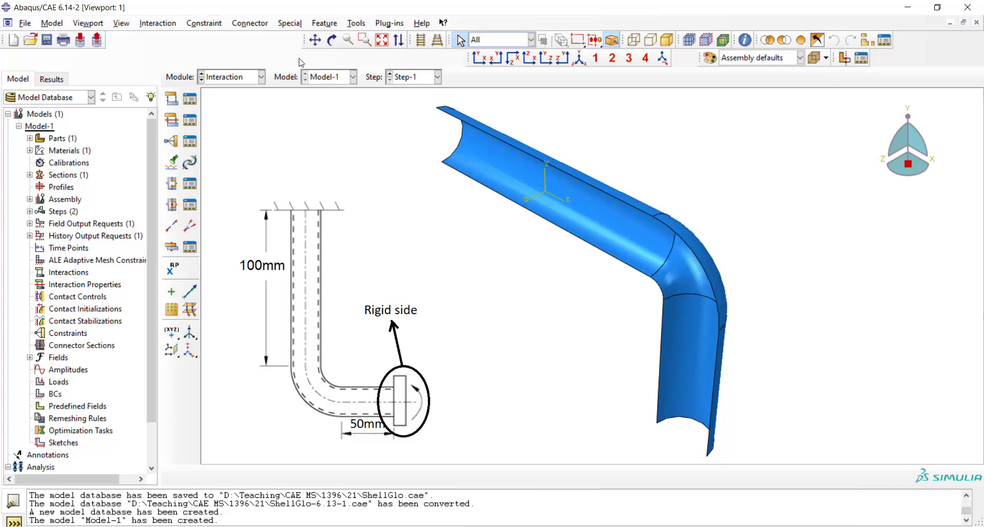
Place reference point RP-1 at the pipe's bottom end vertex.
click(356, 24)
click(381, 45)
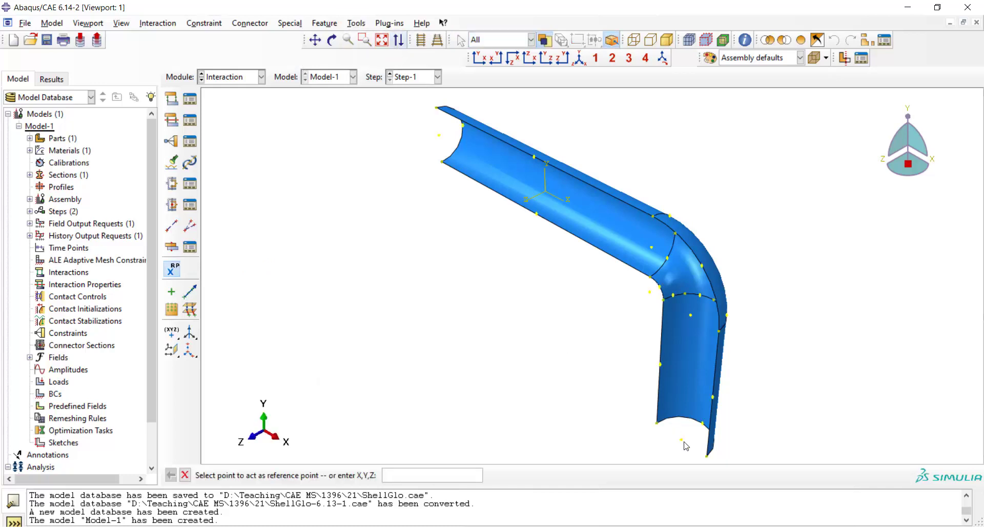
click(685, 443)
Create a rigid body constraint tying the bottom end edge's nodes to RP-1.
click(171, 141)
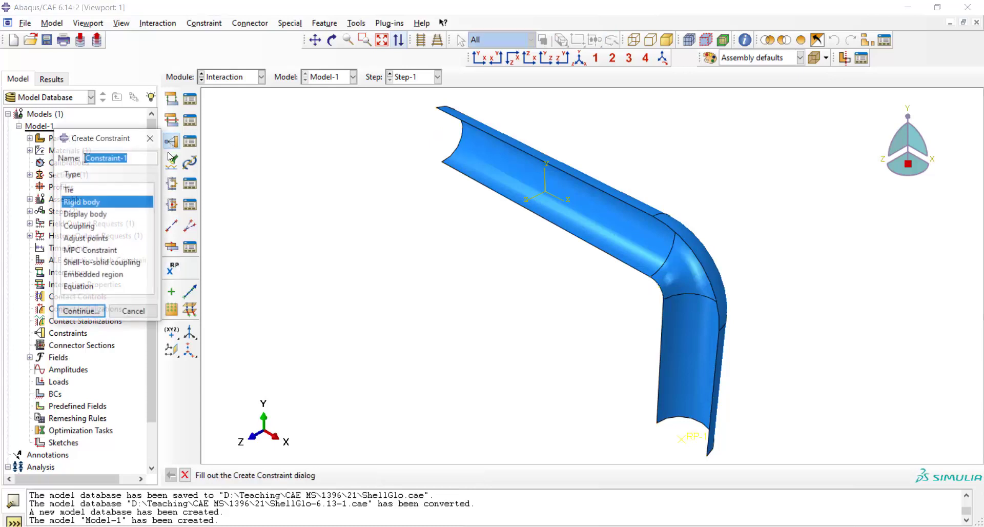
click(82, 312)
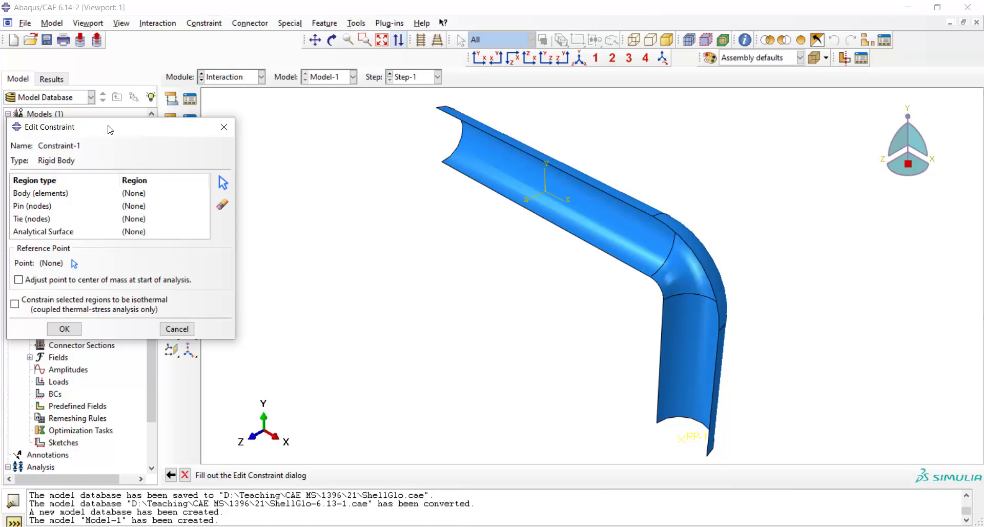
drag(111, 130, 221, 132)
click(145, 227)
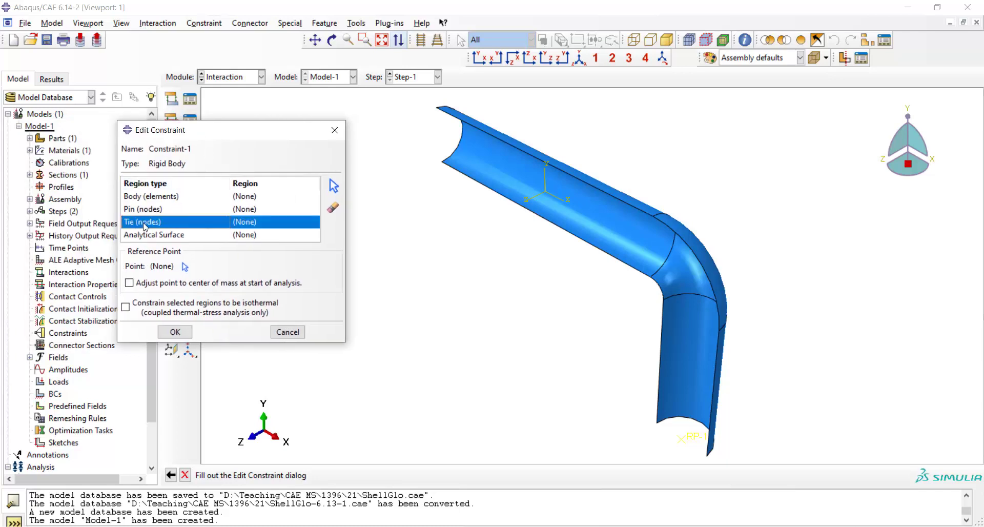
click(185, 266)
click(682, 442)
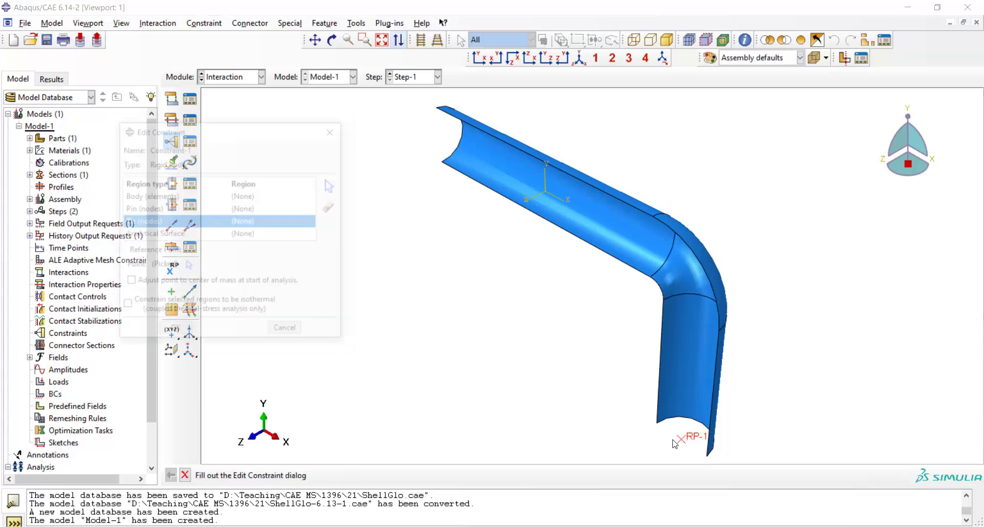
click(335, 187)
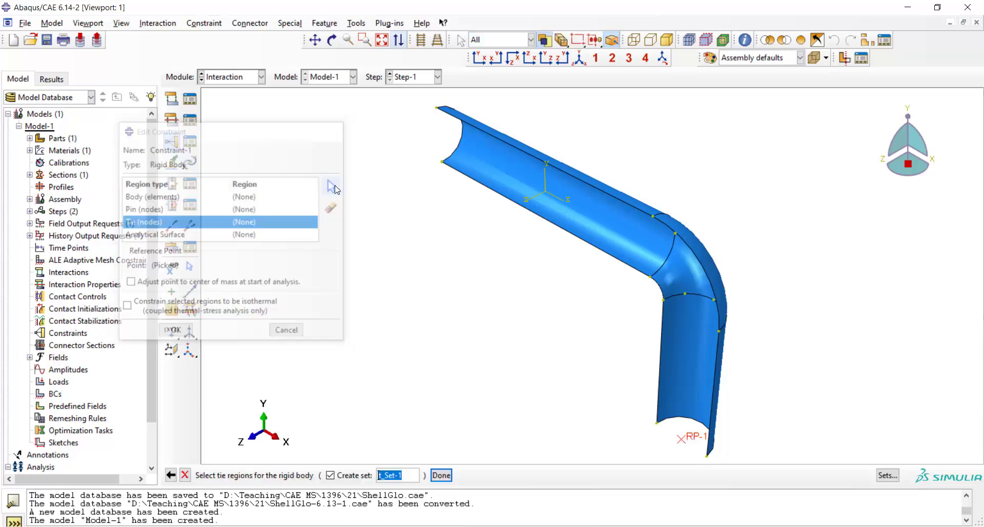
click(679, 422)
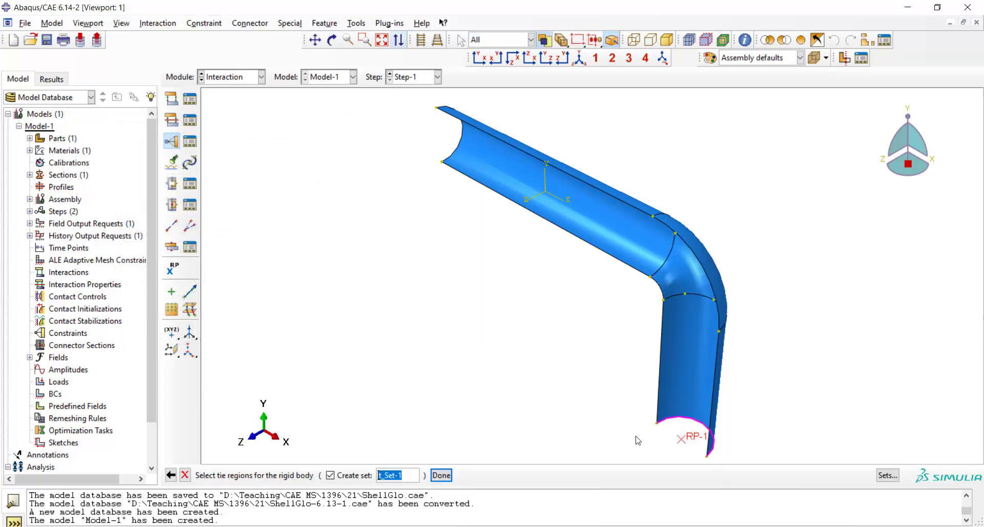
click(441, 475)
click(174, 331)
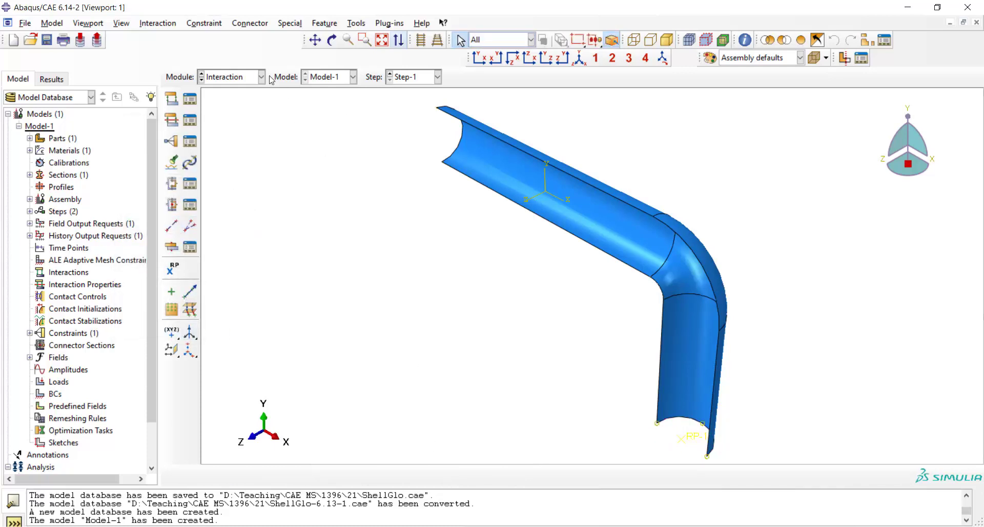
In the Load module, create encastre boundary condition Fix on the upper-left curved end edge.
click(239, 81)
click(231, 150)
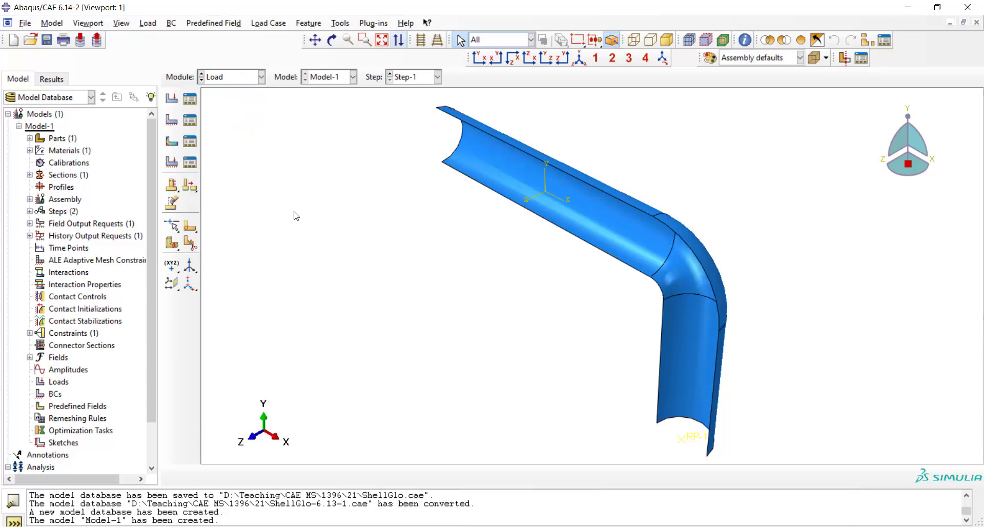
click(172, 120)
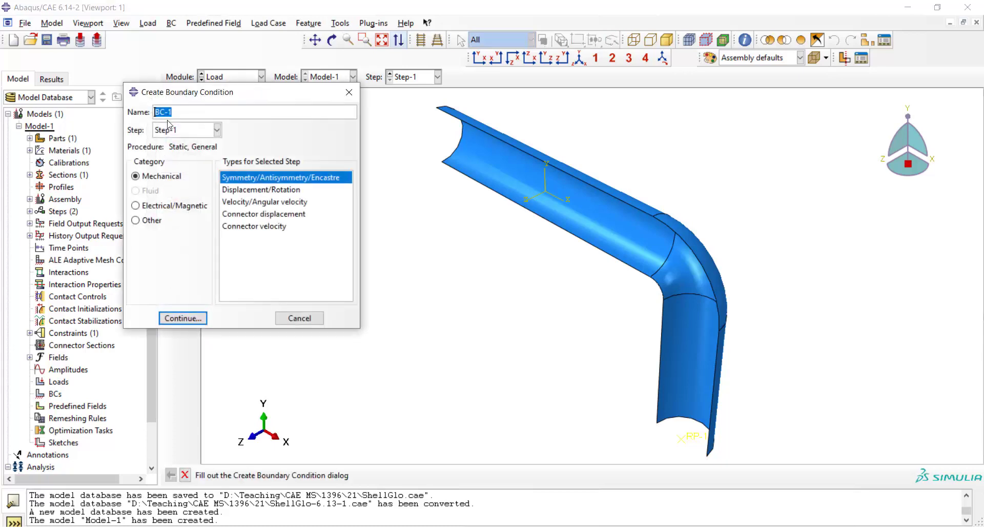
text(Fix)
click(183, 317)
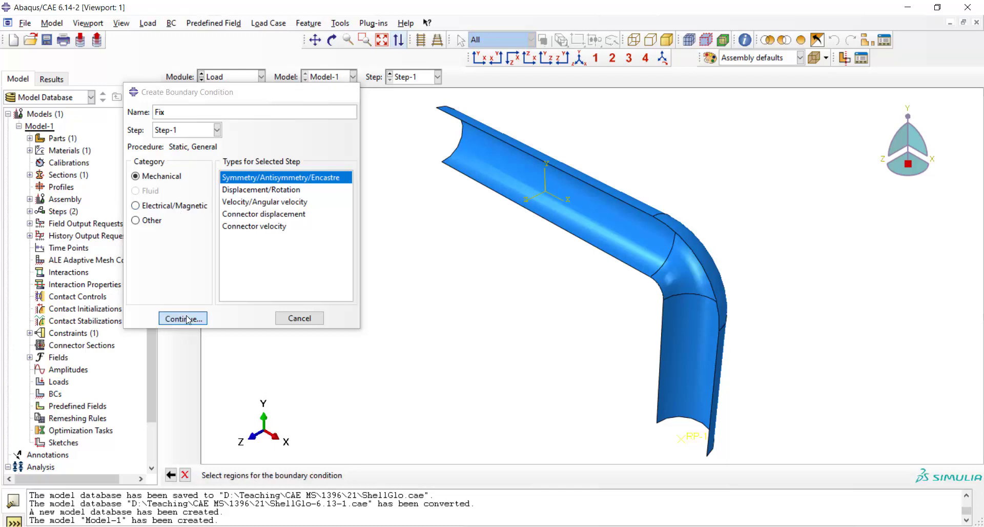
click(459, 146)
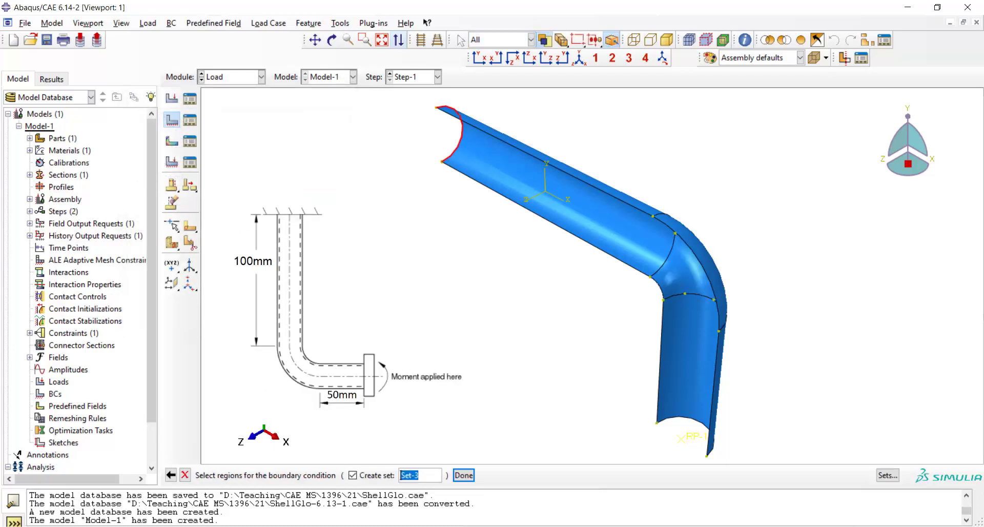
click(467, 474)
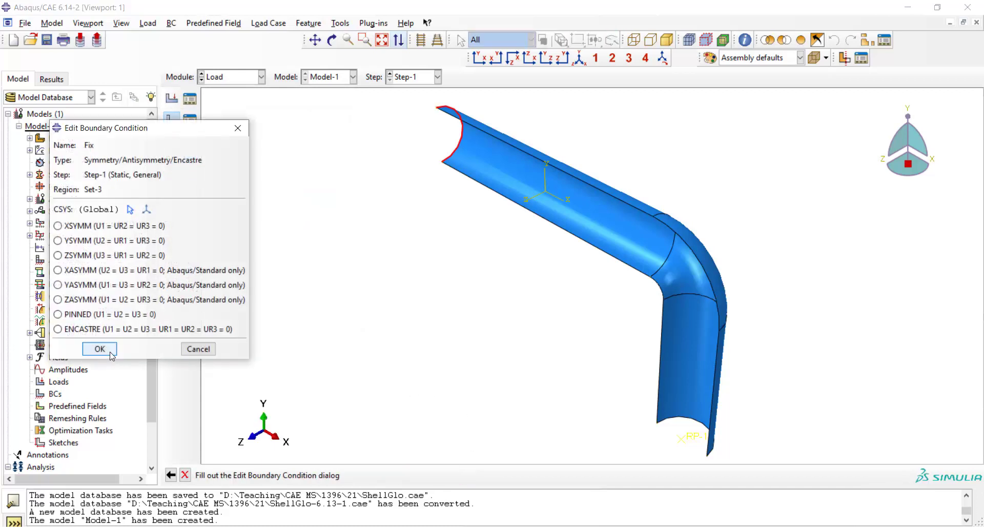
click(75, 329)
click(100, 348)
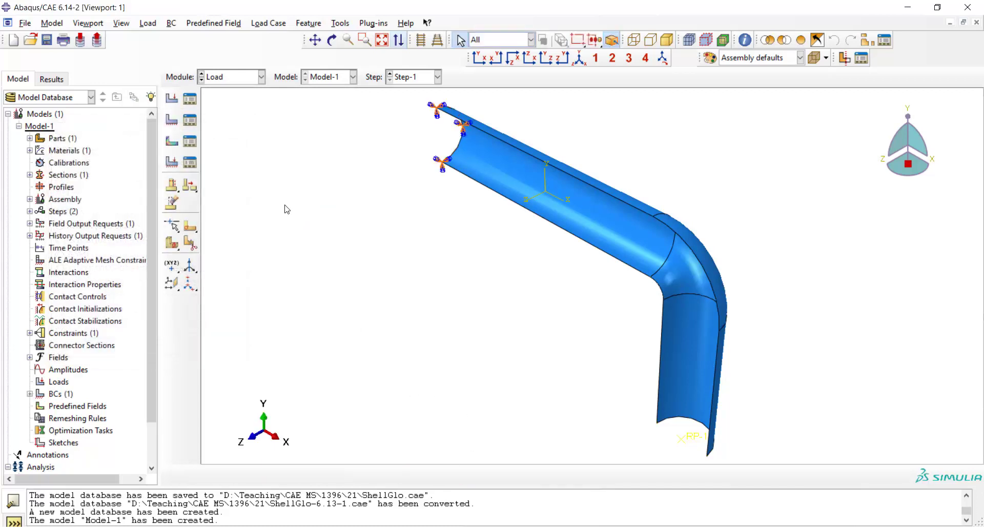
Create boundary condition Sym with ZSYMM on the five long cut edges, including the bend.
click(172, 120)
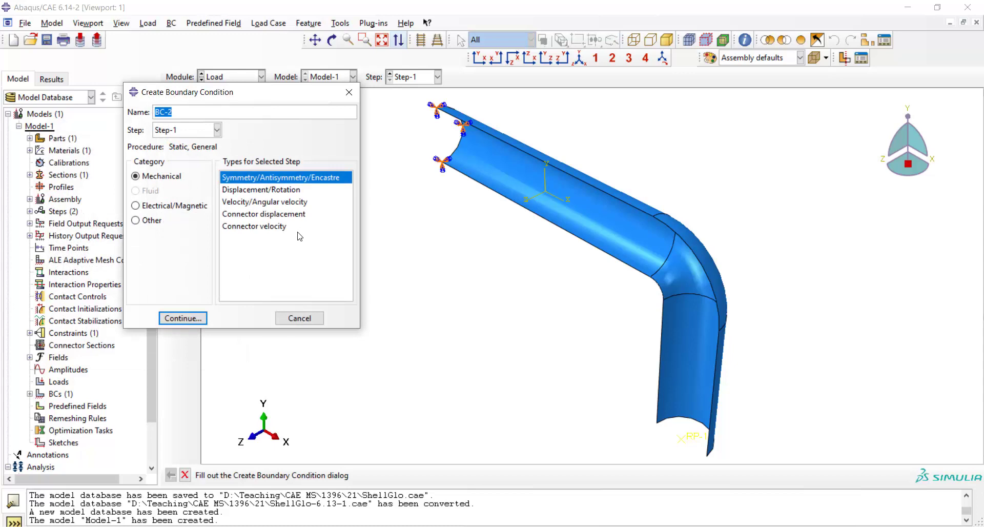
text(Sym)
click(187, 318)
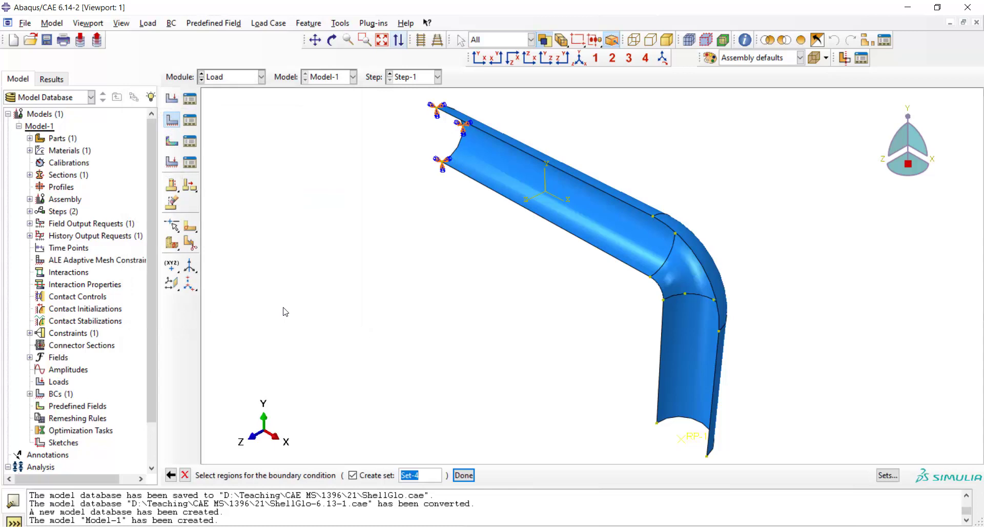
click(481, 186)
shift+click(501, 139)
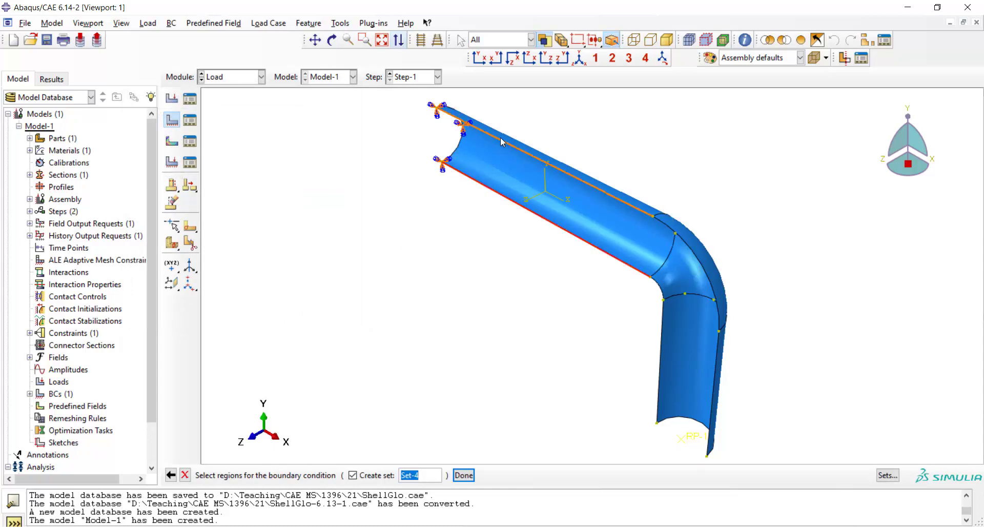
shift+click(692, 252)
shift+click(662, 298)
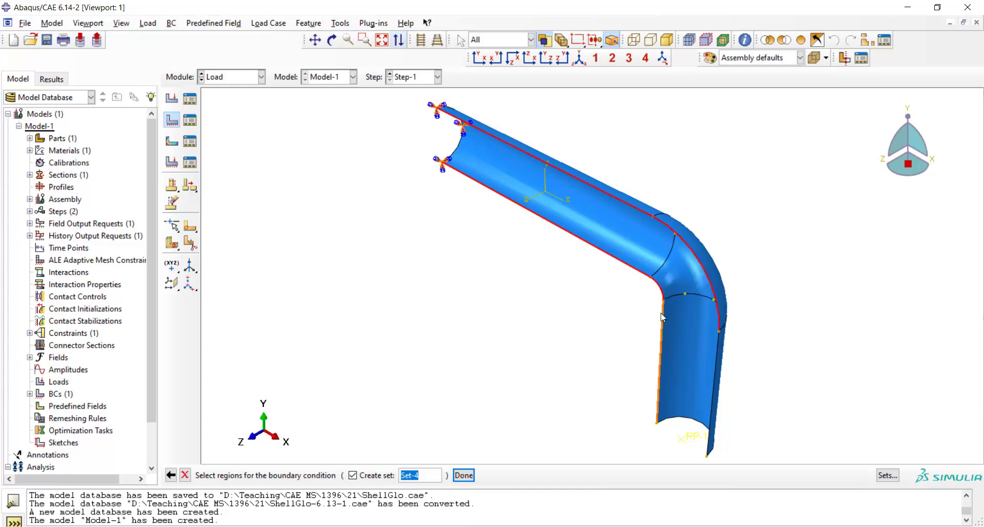
shift+click(718, 361)
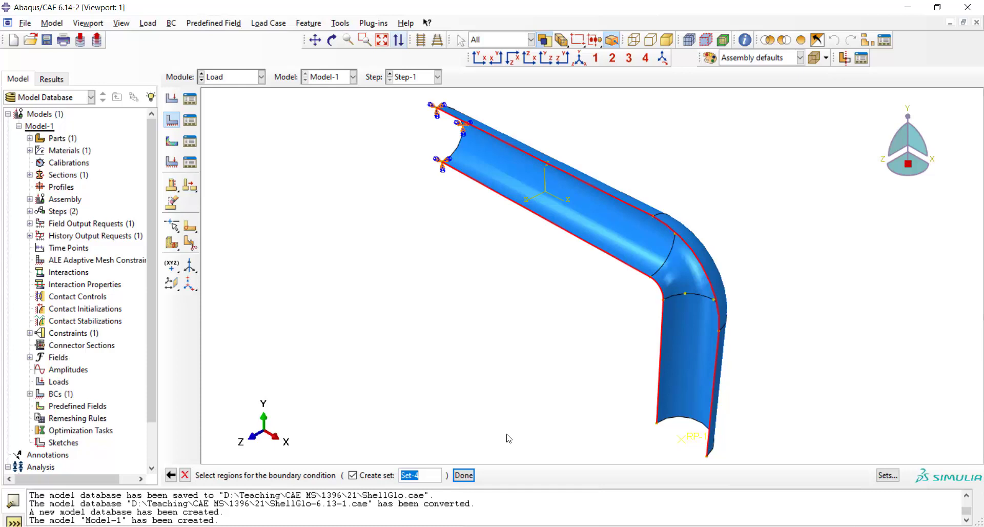
click(464, 475)
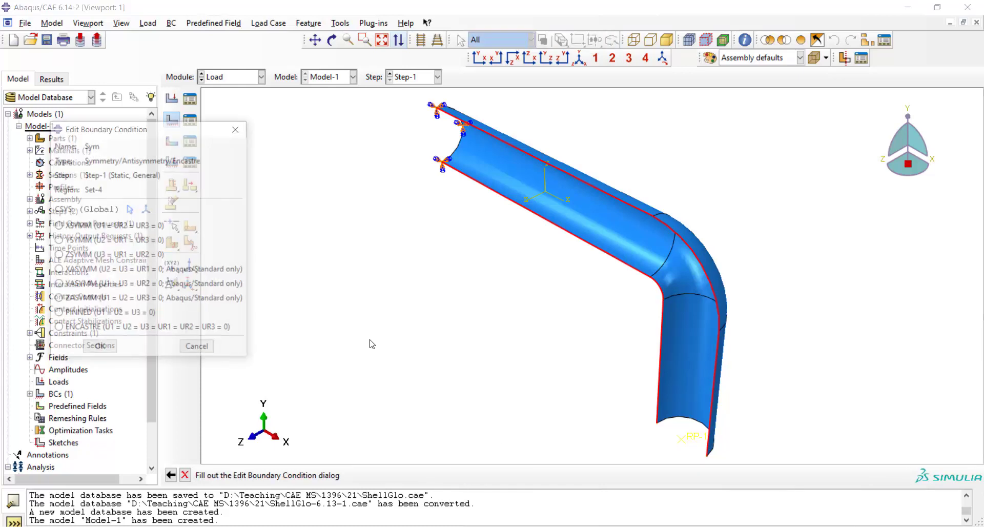
click(100, 256)
click(107, 354)
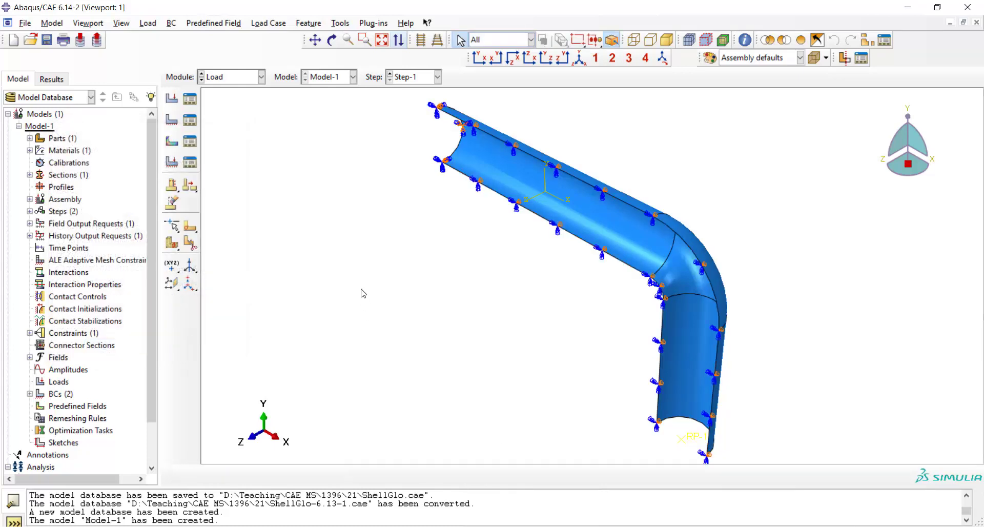
Apply moment load Load-1 with CM3 = 1 at reference point RP-1.
scroll(364, 213, up, 3)
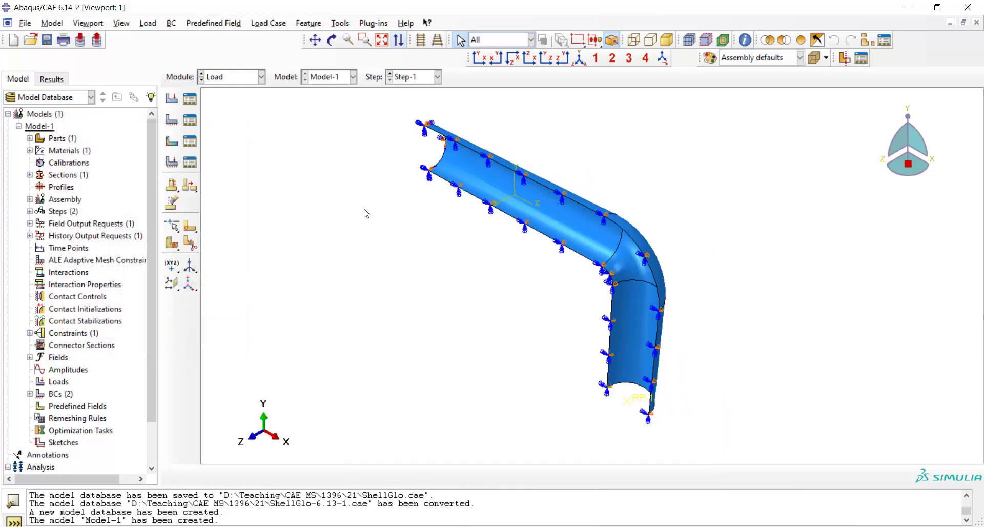
click(171, 100)
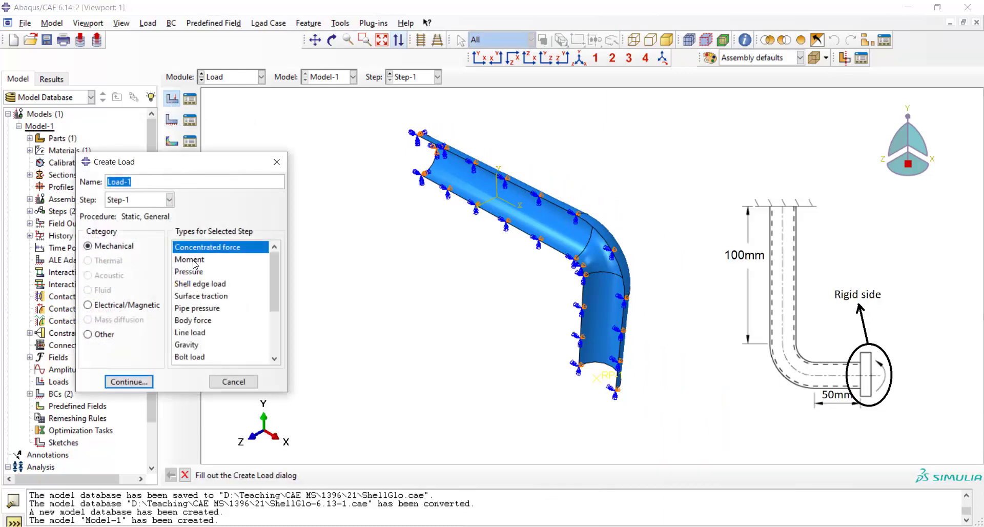
click(106, 379)
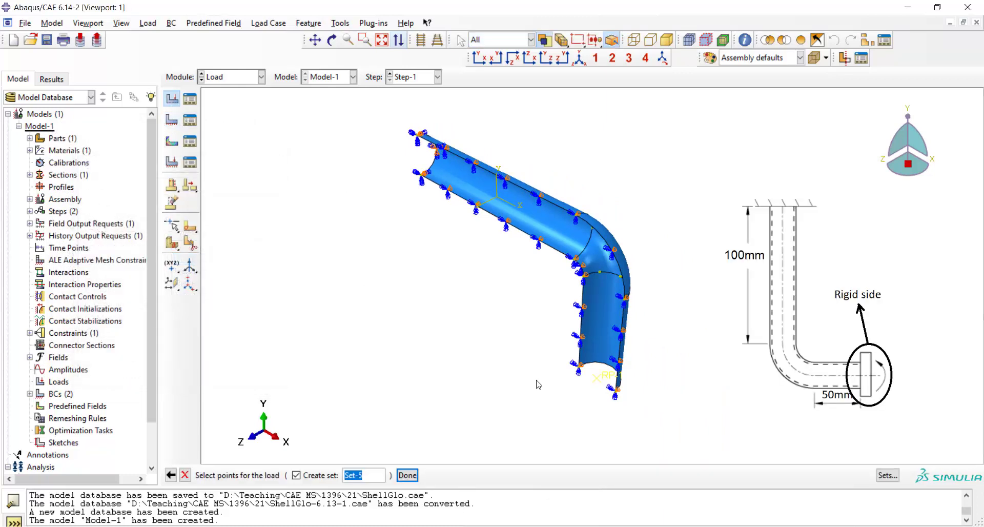
click(599, 383)
click(407, 476)
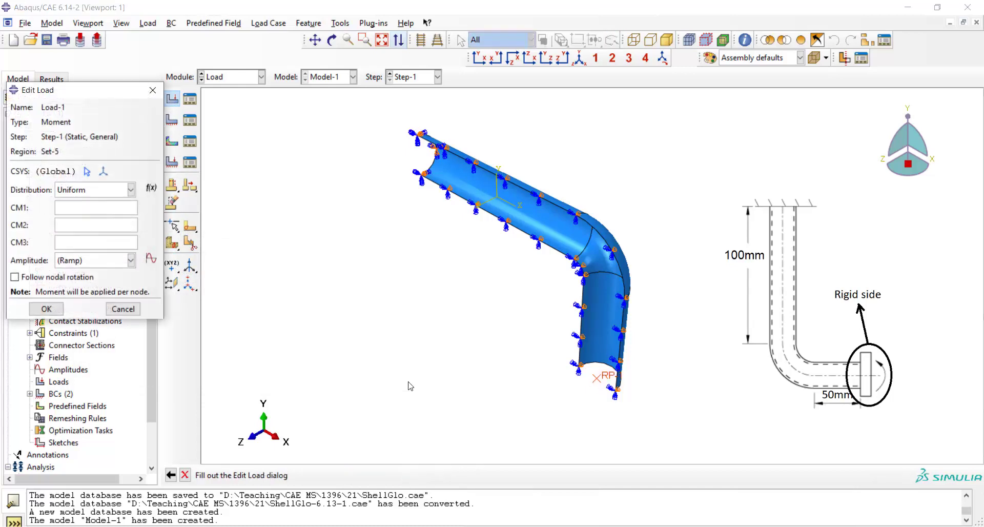
click(72, 242)
text(1)
click(46, 309)
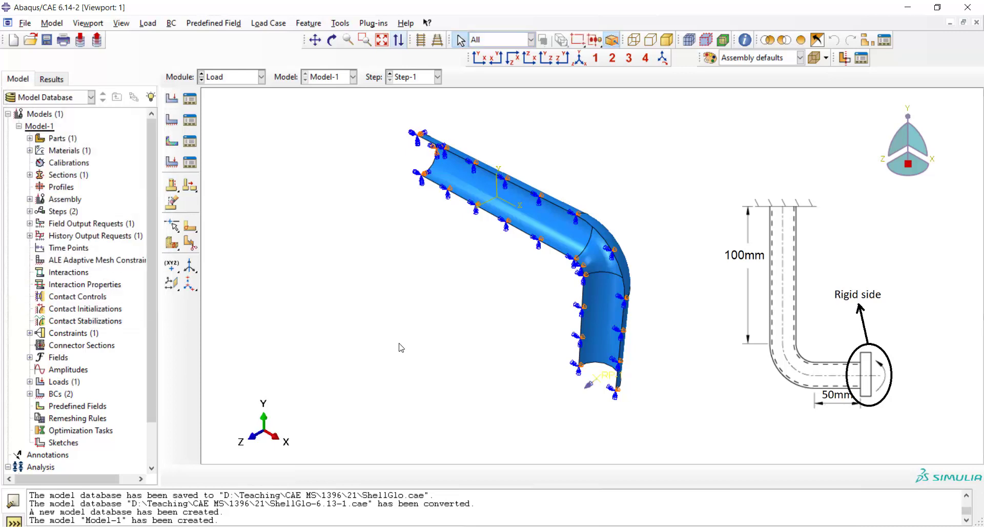
scroll(553, 380, up, 3)
In the Mesh module, give the whole pipe surface structured quadrilateral mesh controls.
click(233, 79)
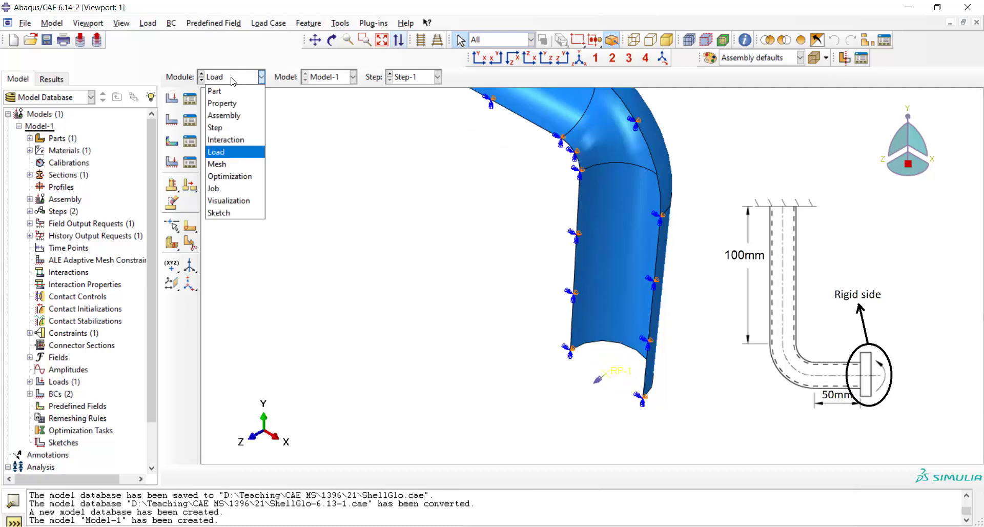
click(236, 164)
scroll(494, 323, down, 3)
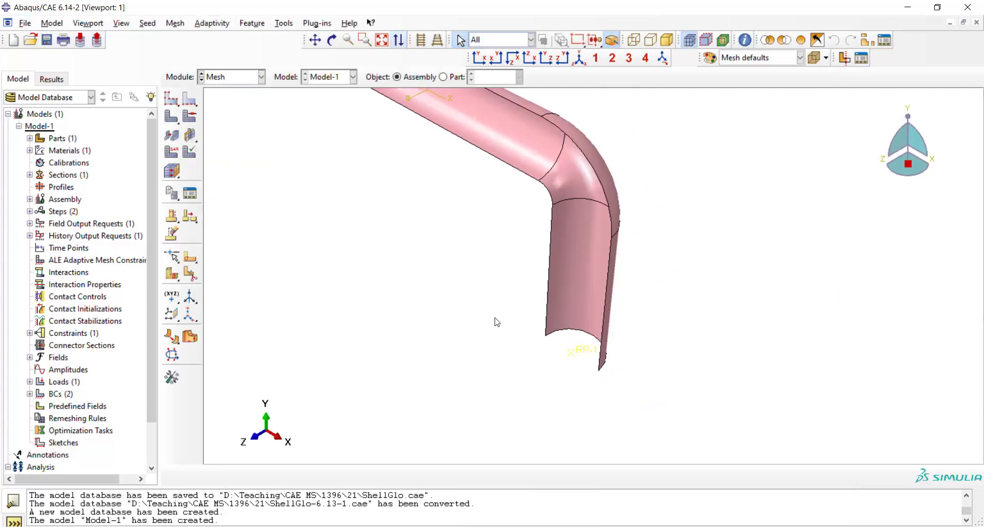
scroll(352, 154, up, 2)
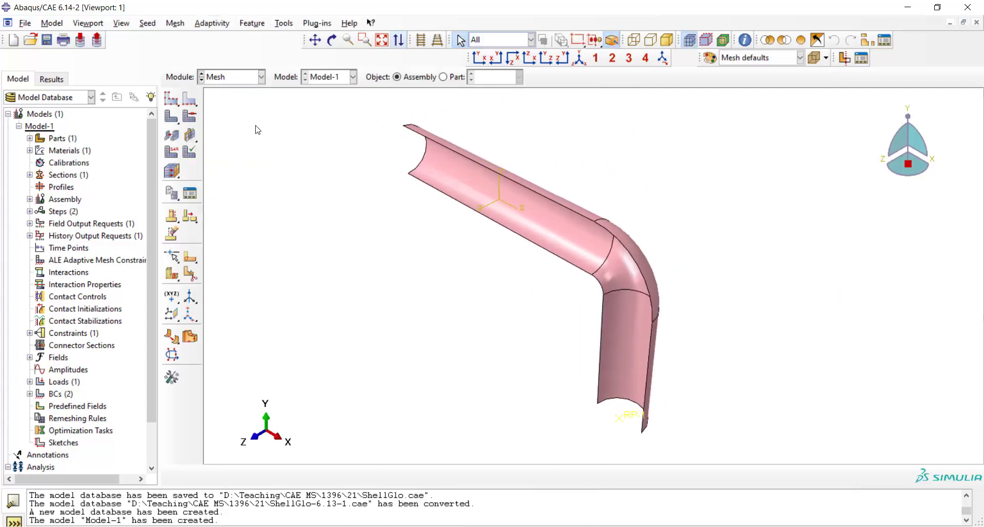
click(189, 116)
drag(686, 144, 569, 318)
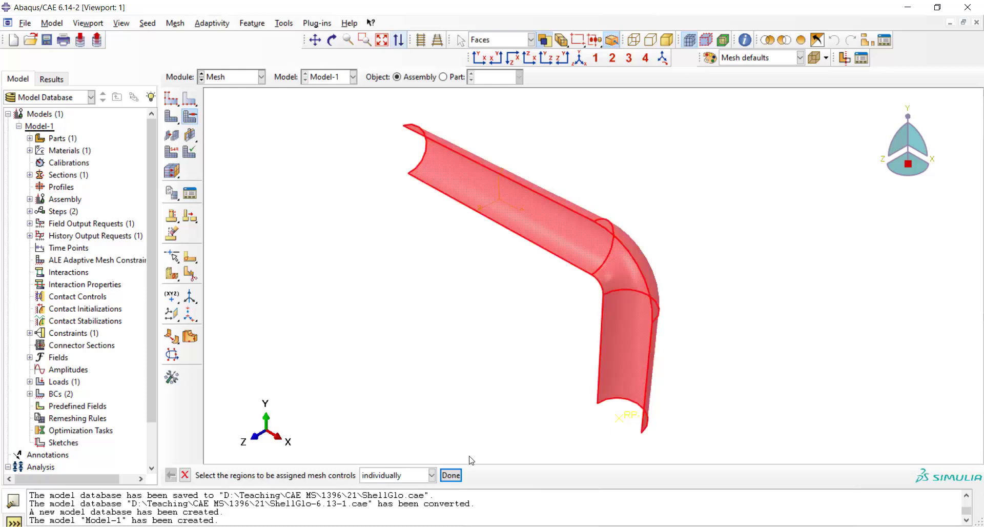
click(451, 476)
click(104, 178)
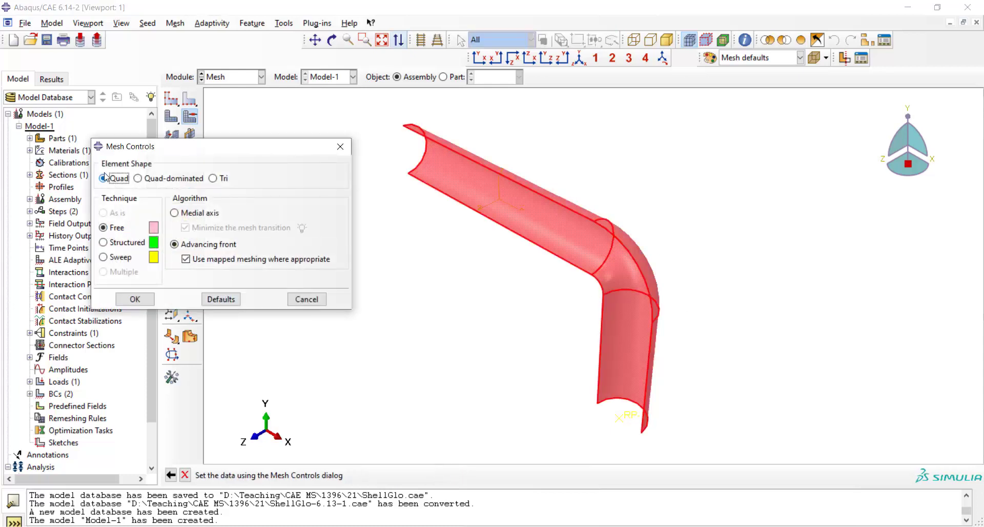
click(117, 242)
click(135, 299)
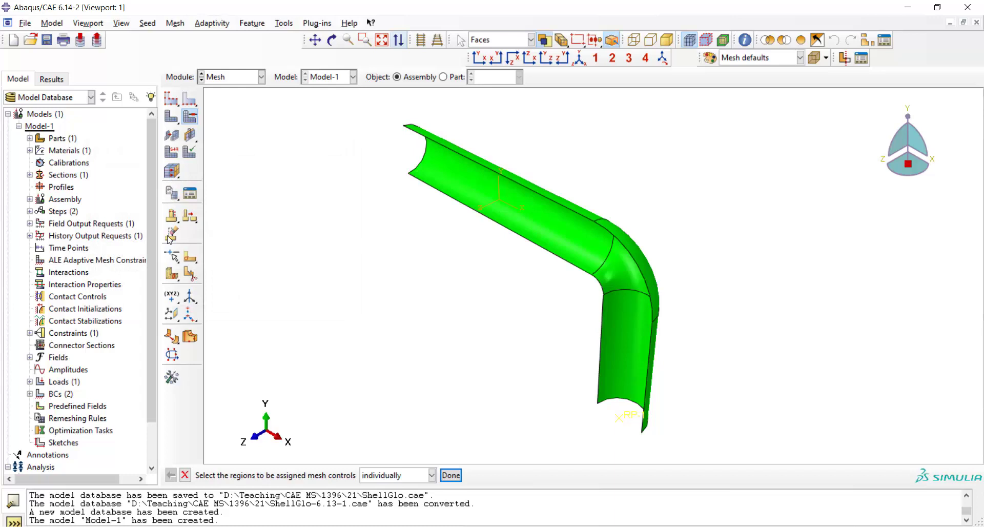
Assign S4R reduced-integration shell elements to the straight section, bend and vertical leg.
click(171, 151)
click(461, 186)
shift+drag(664, 177, 585, 339)
click(450, 475)
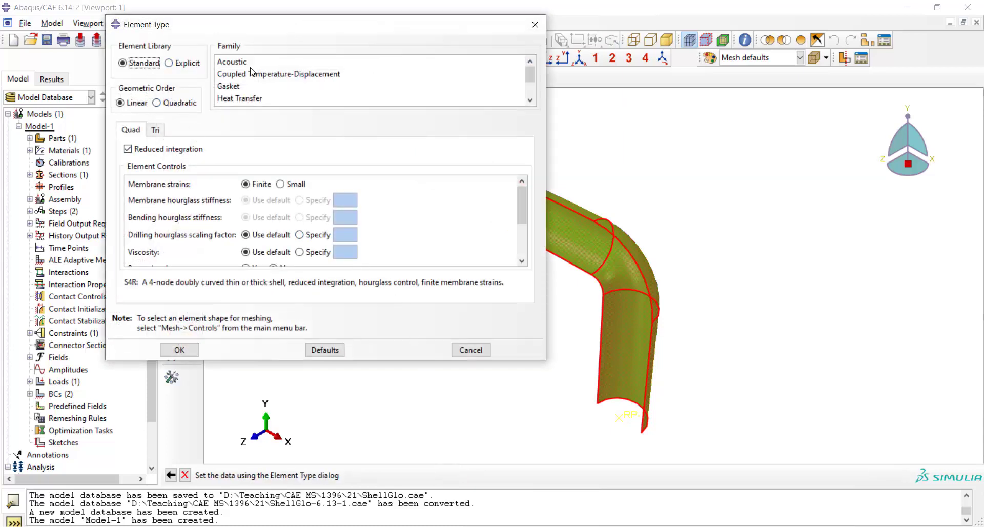
scroll(259, 72, down, 1)
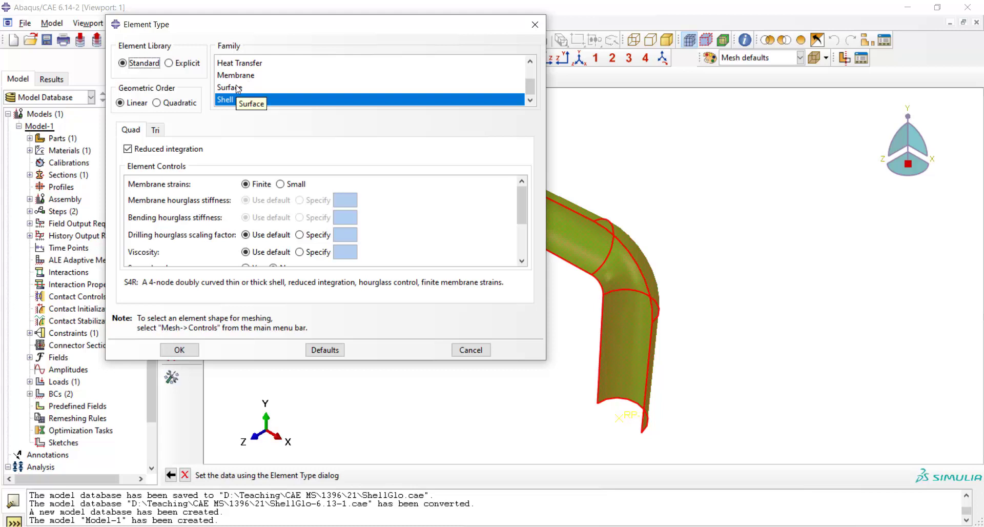
click(179, 350)
click(451, 475)
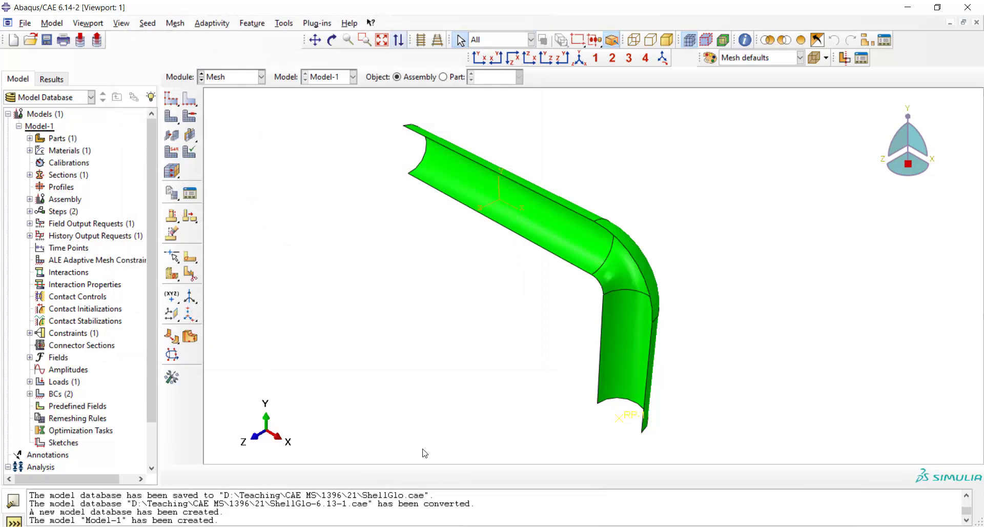
Seed the part instance with an approximate global size of 2.
click(171, 98)
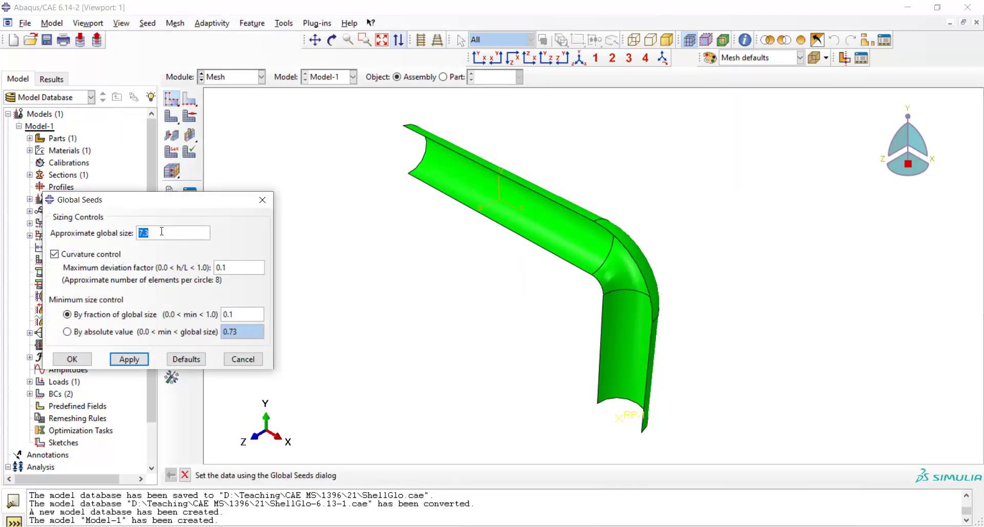
text(2)
click(136, 357)
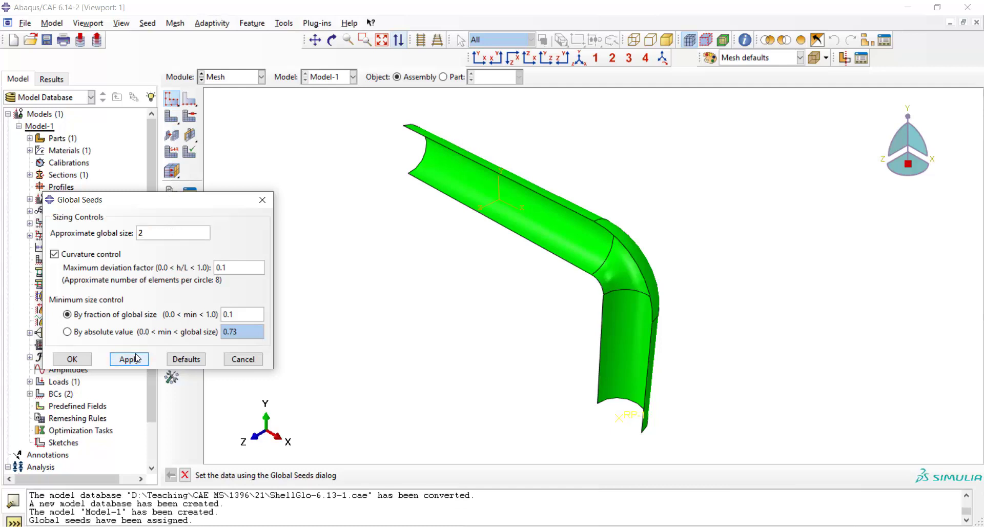
click(77, 361)
Mesh the elbow instance into 1479 elements and rotate it to a front view.
click(171, 117)
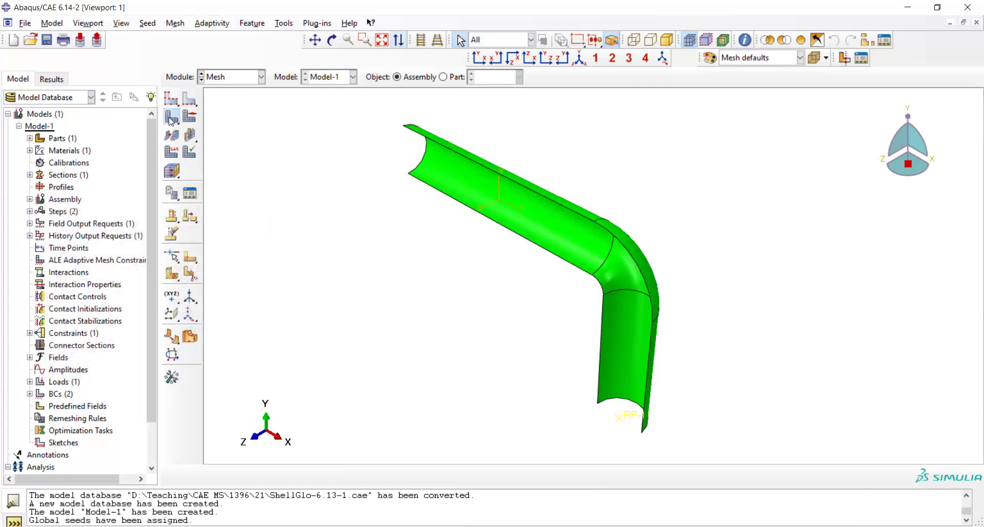
click(314, 475)
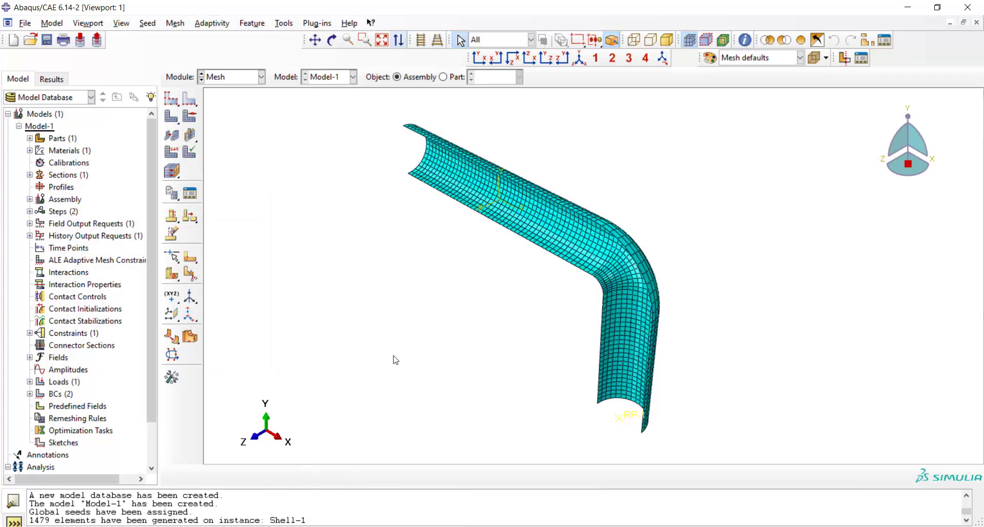
click(332, 40)
drag(448, 213, 600, 298)
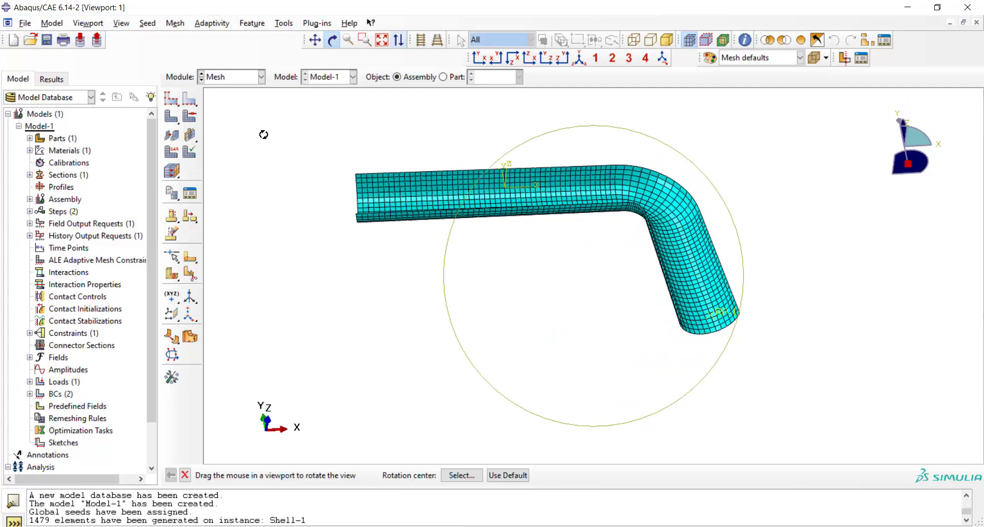
click(236, 78)
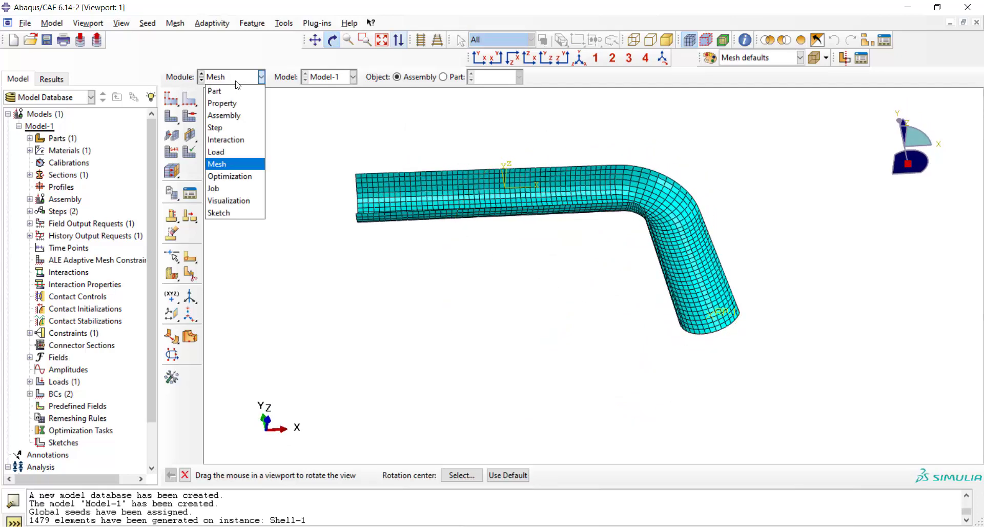
Create the full-analysis job Elbow for Model-1 and submit it from the Job Manager.
click(238, 190)
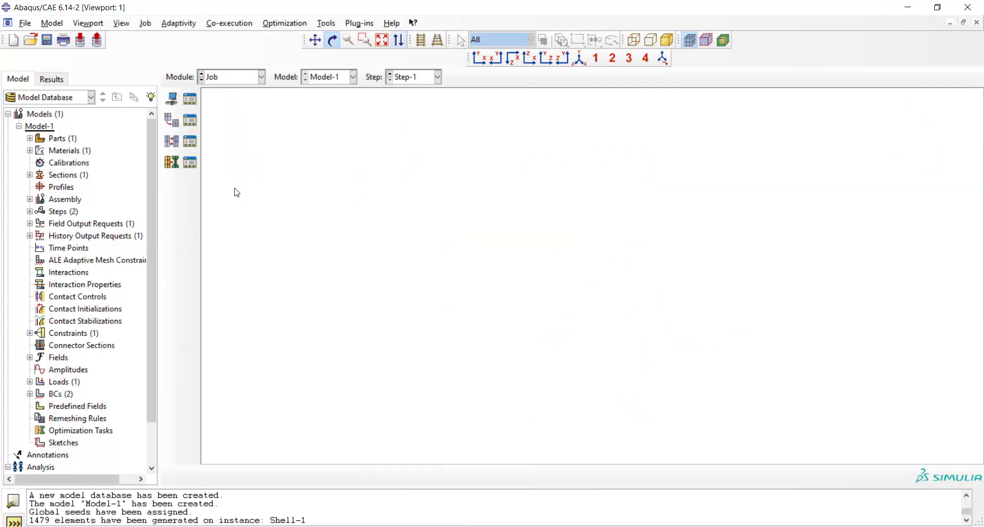
click(172, 98)
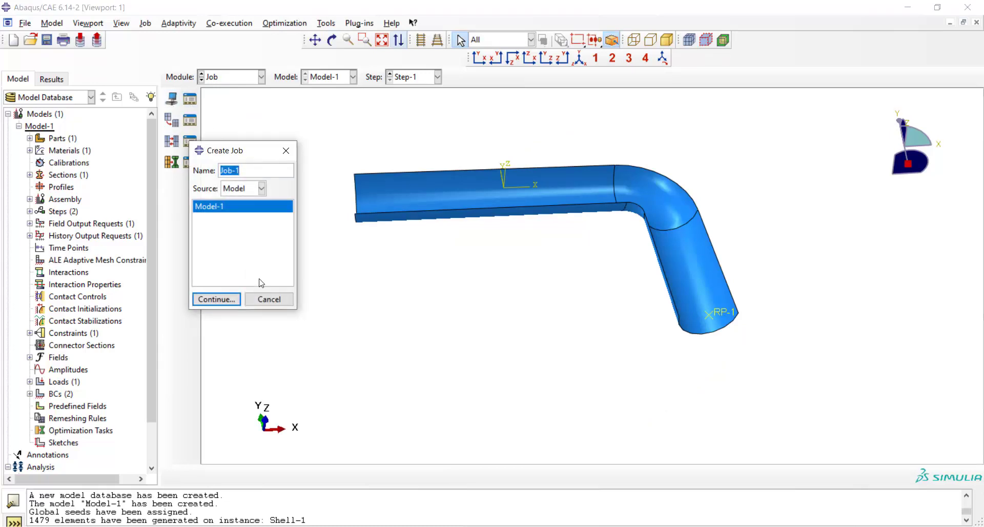
text(Elbow)
click(224, 301)
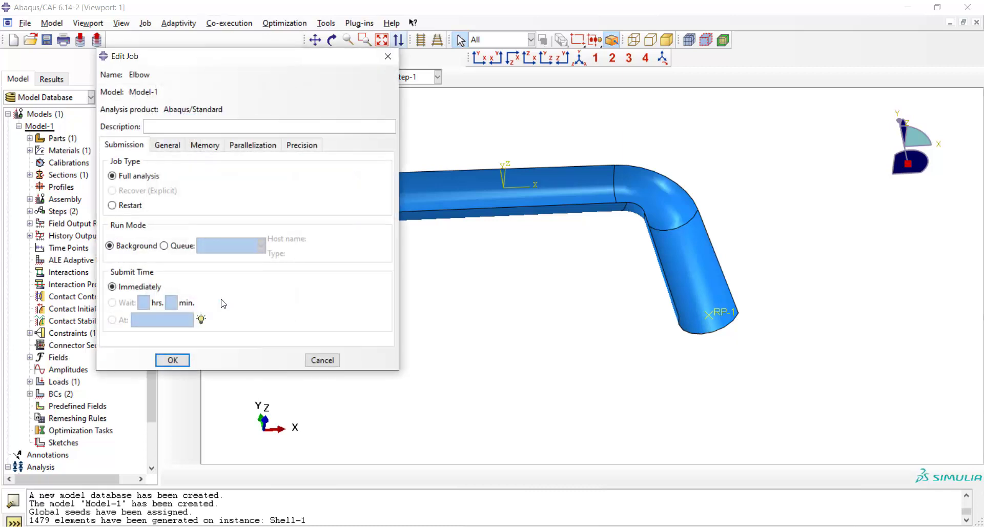
click(173, 361)
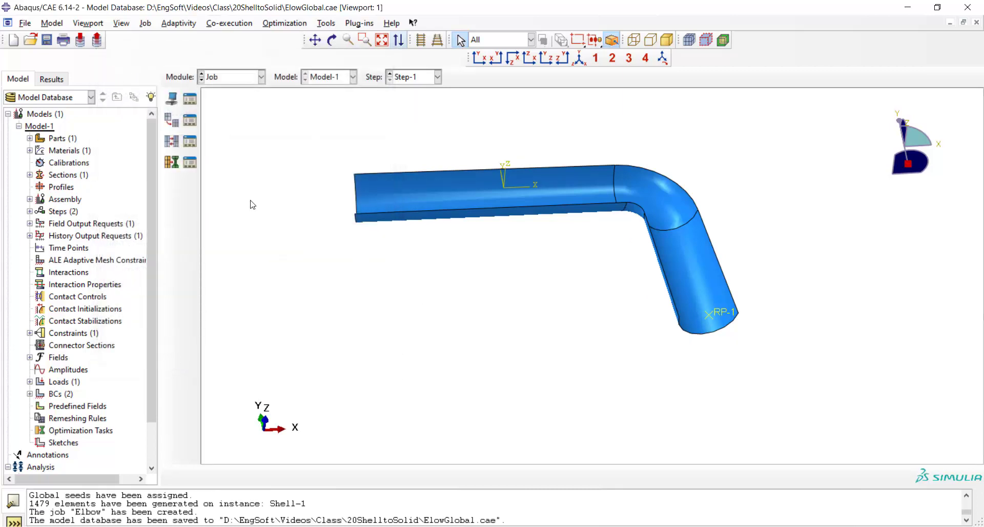
click(194, 104)
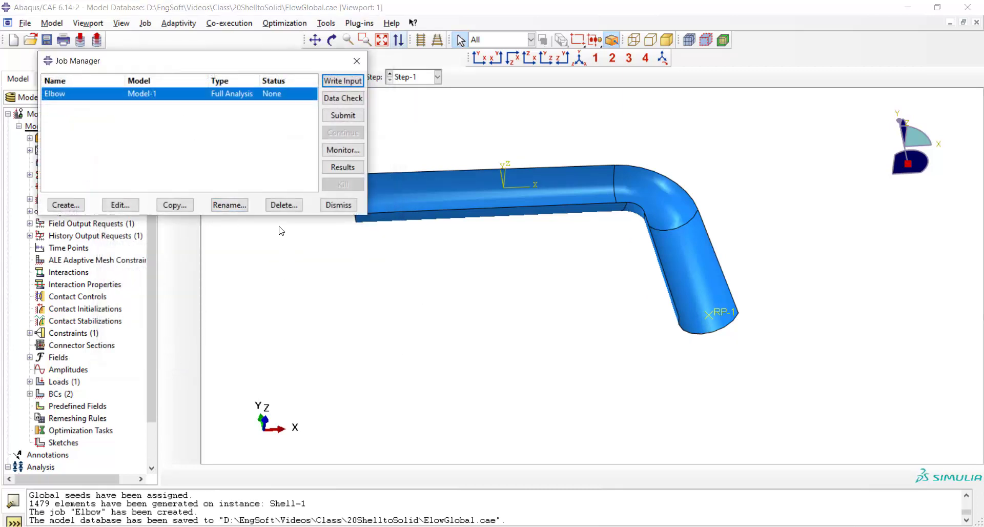
click(343, 116)
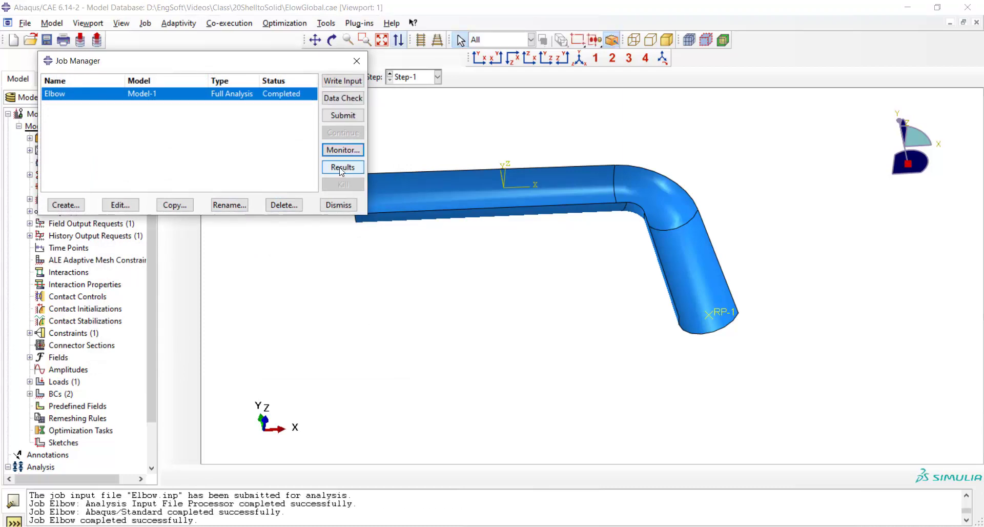
Open Elbow.odb, plot Mises contours on the deformed shape, and rotate to a front view.
click(342, 167)
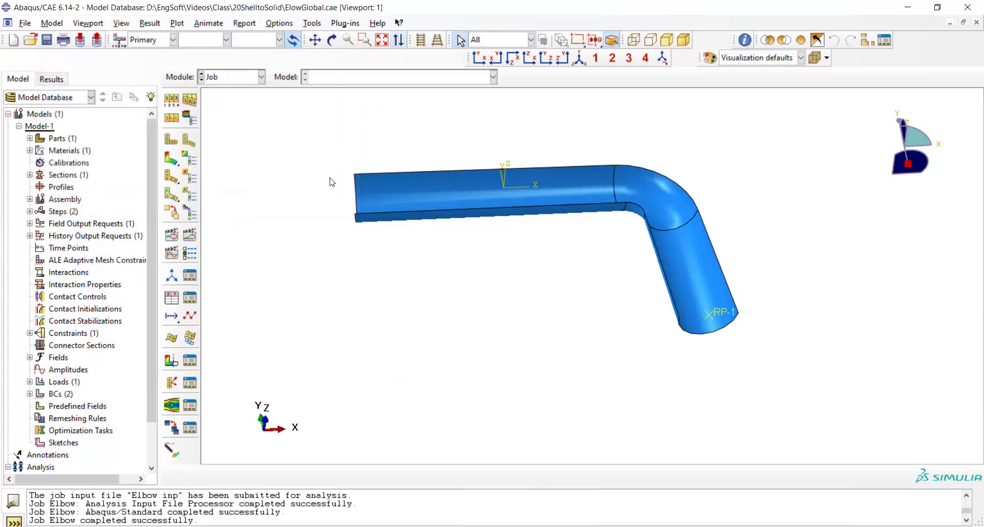
click(171, 159)
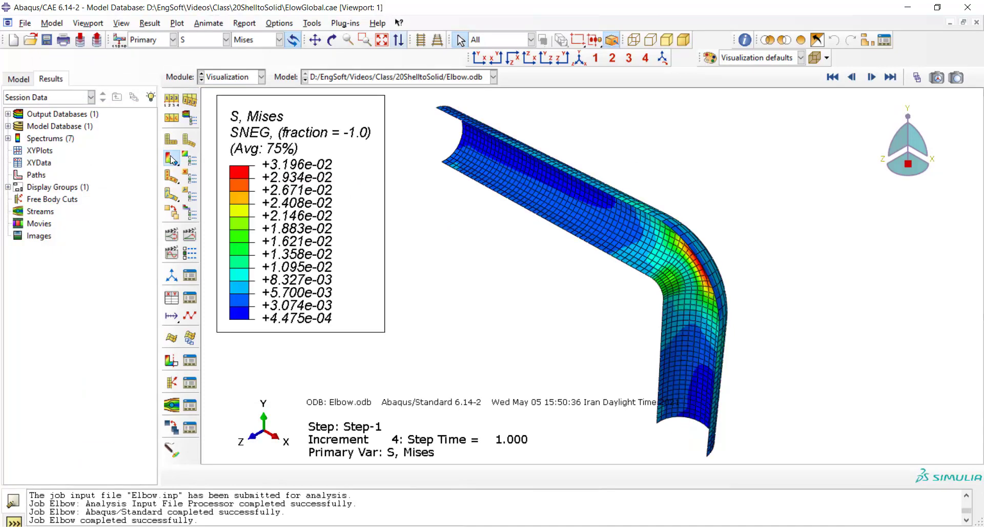
scroll(451, 242, down, 2)
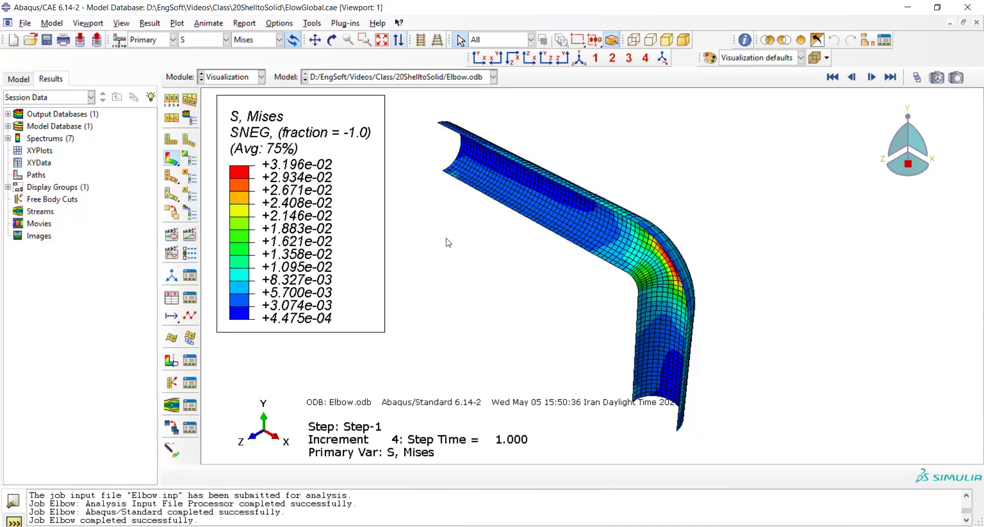
click(331, 40)
drag(590, 309, 662, 204)
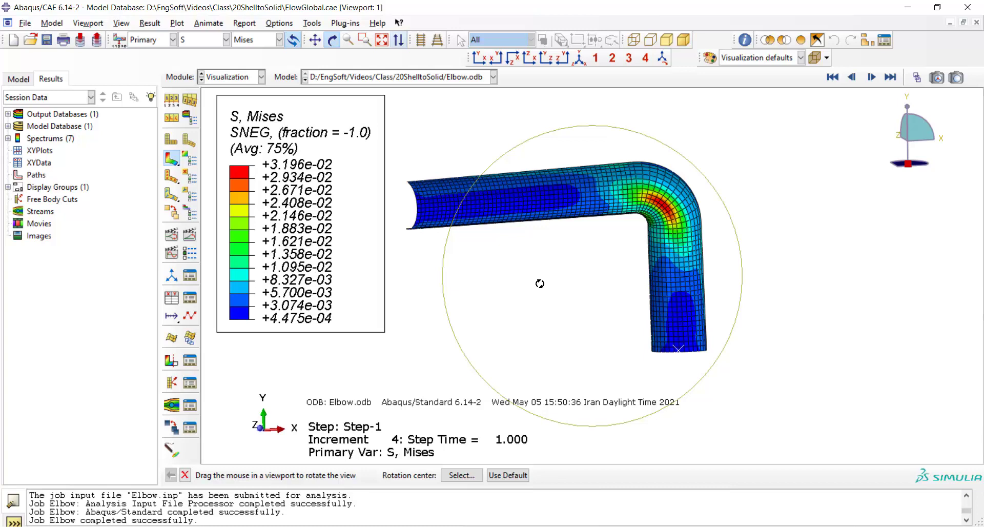
Set a uniform deformation scale factor of 100000 in the common plot options.
click(279, 23)
click(302, 34)
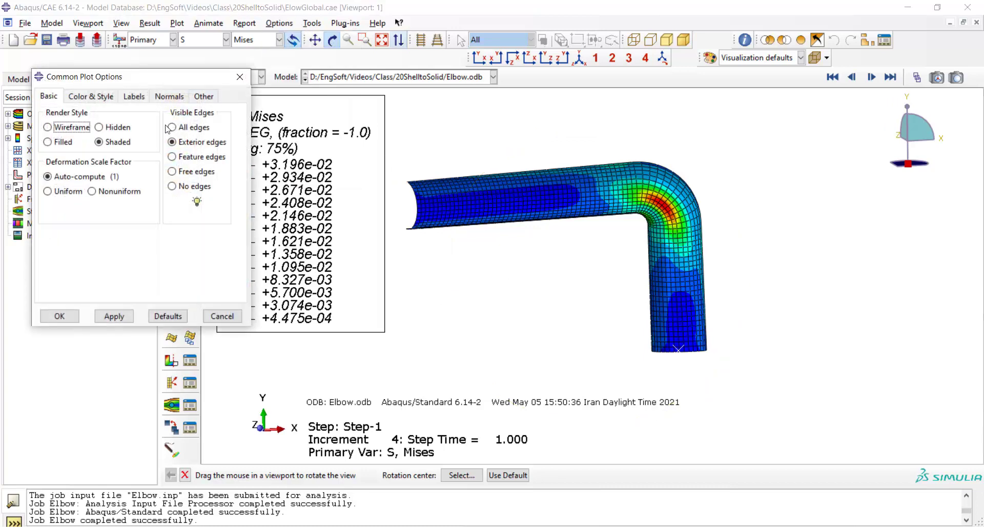
click(60, 192)
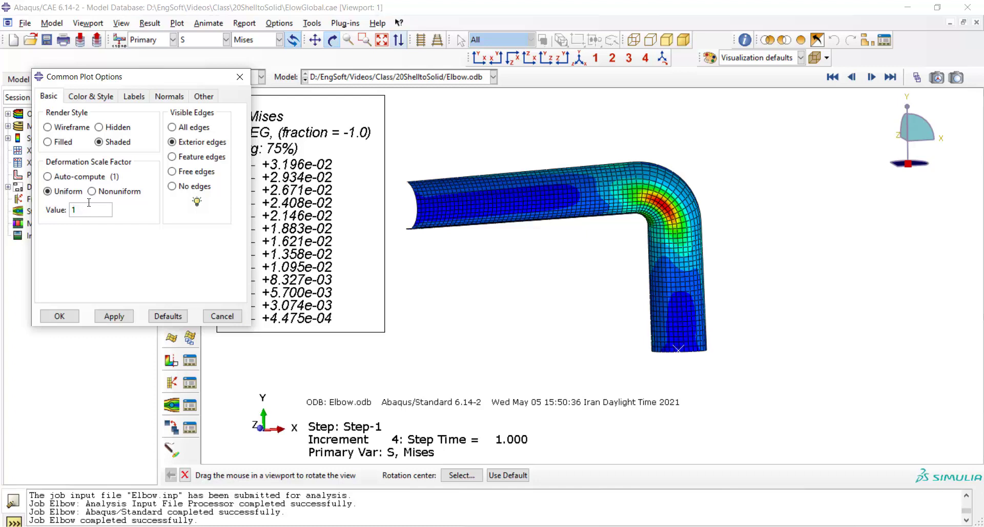
click(88, 205)
text(00000)
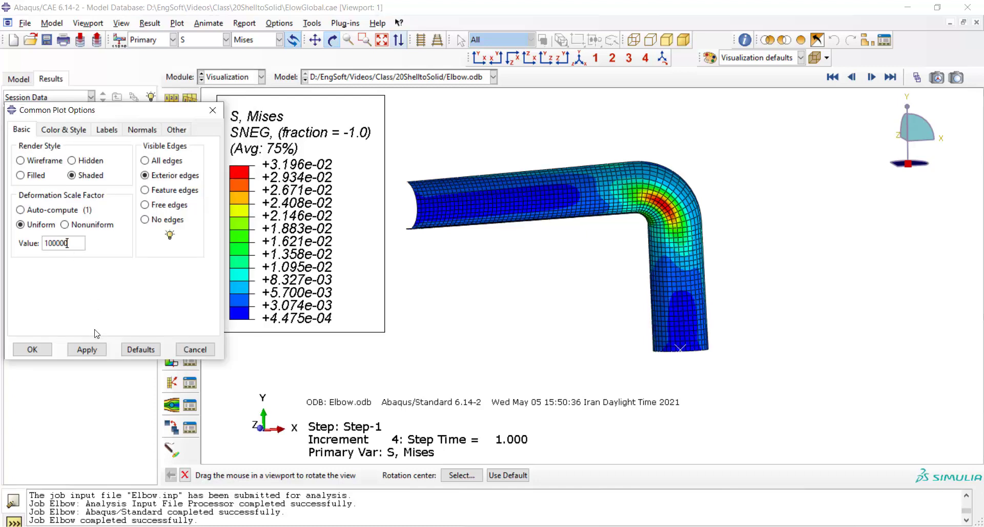
click(86, 351)
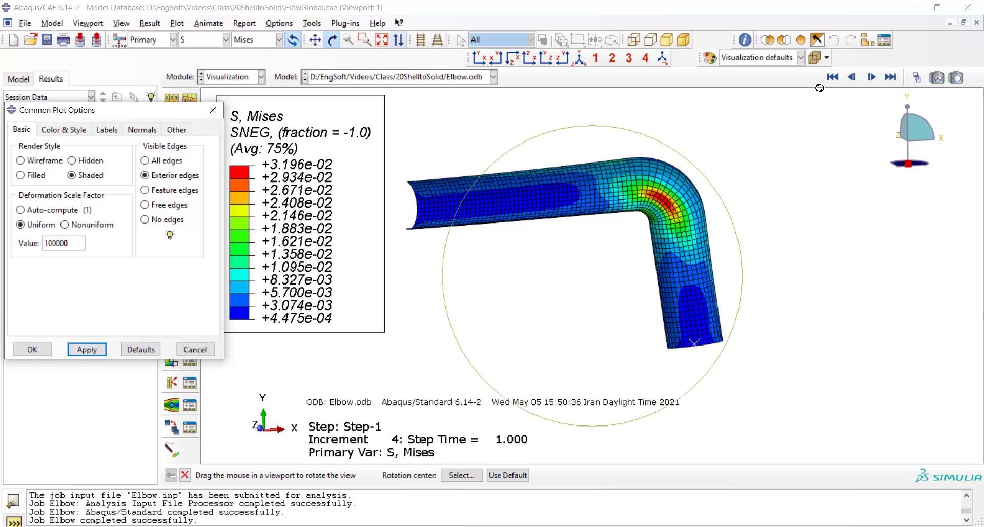
Toggle between the first and final increments, ending on the last frame.
click(833, 77)
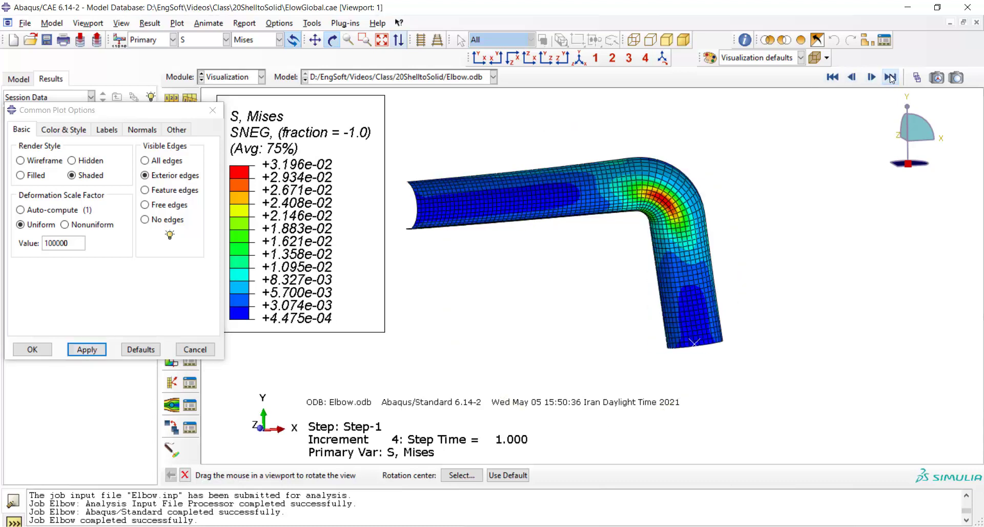
click(890, 77)
click(833, 77)
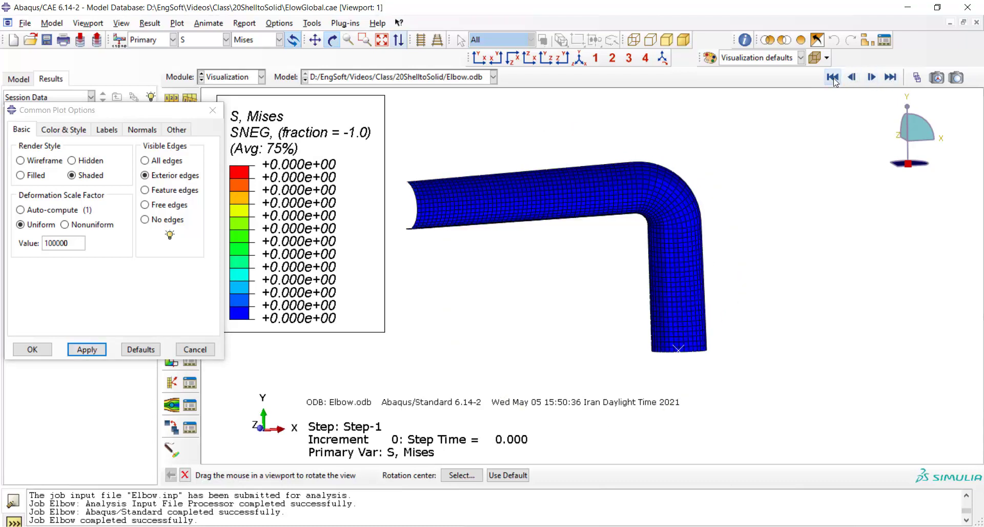
click(890, 77)
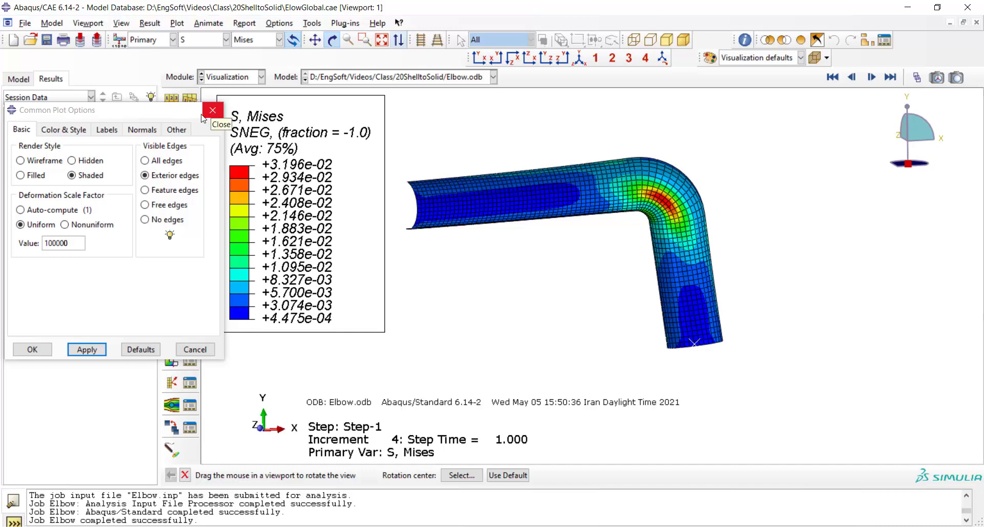
click(31, 349)
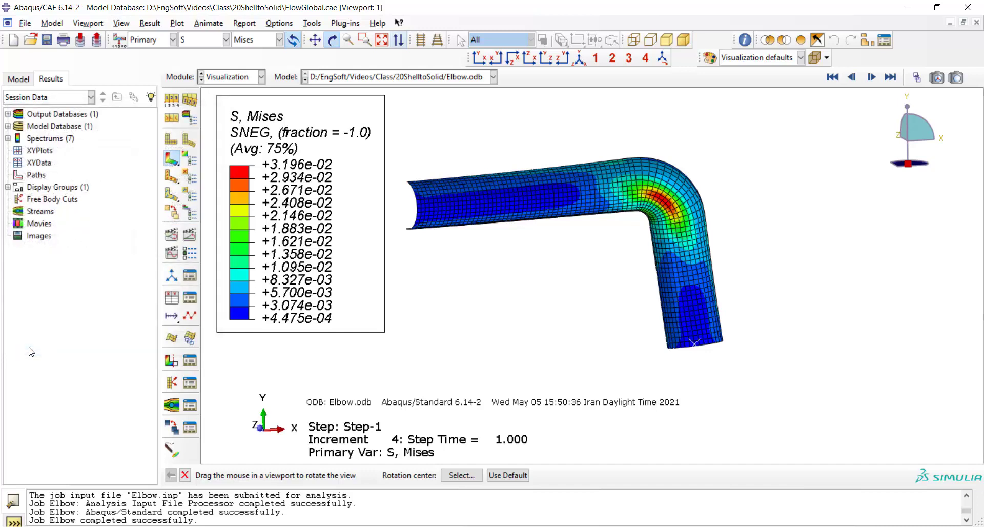